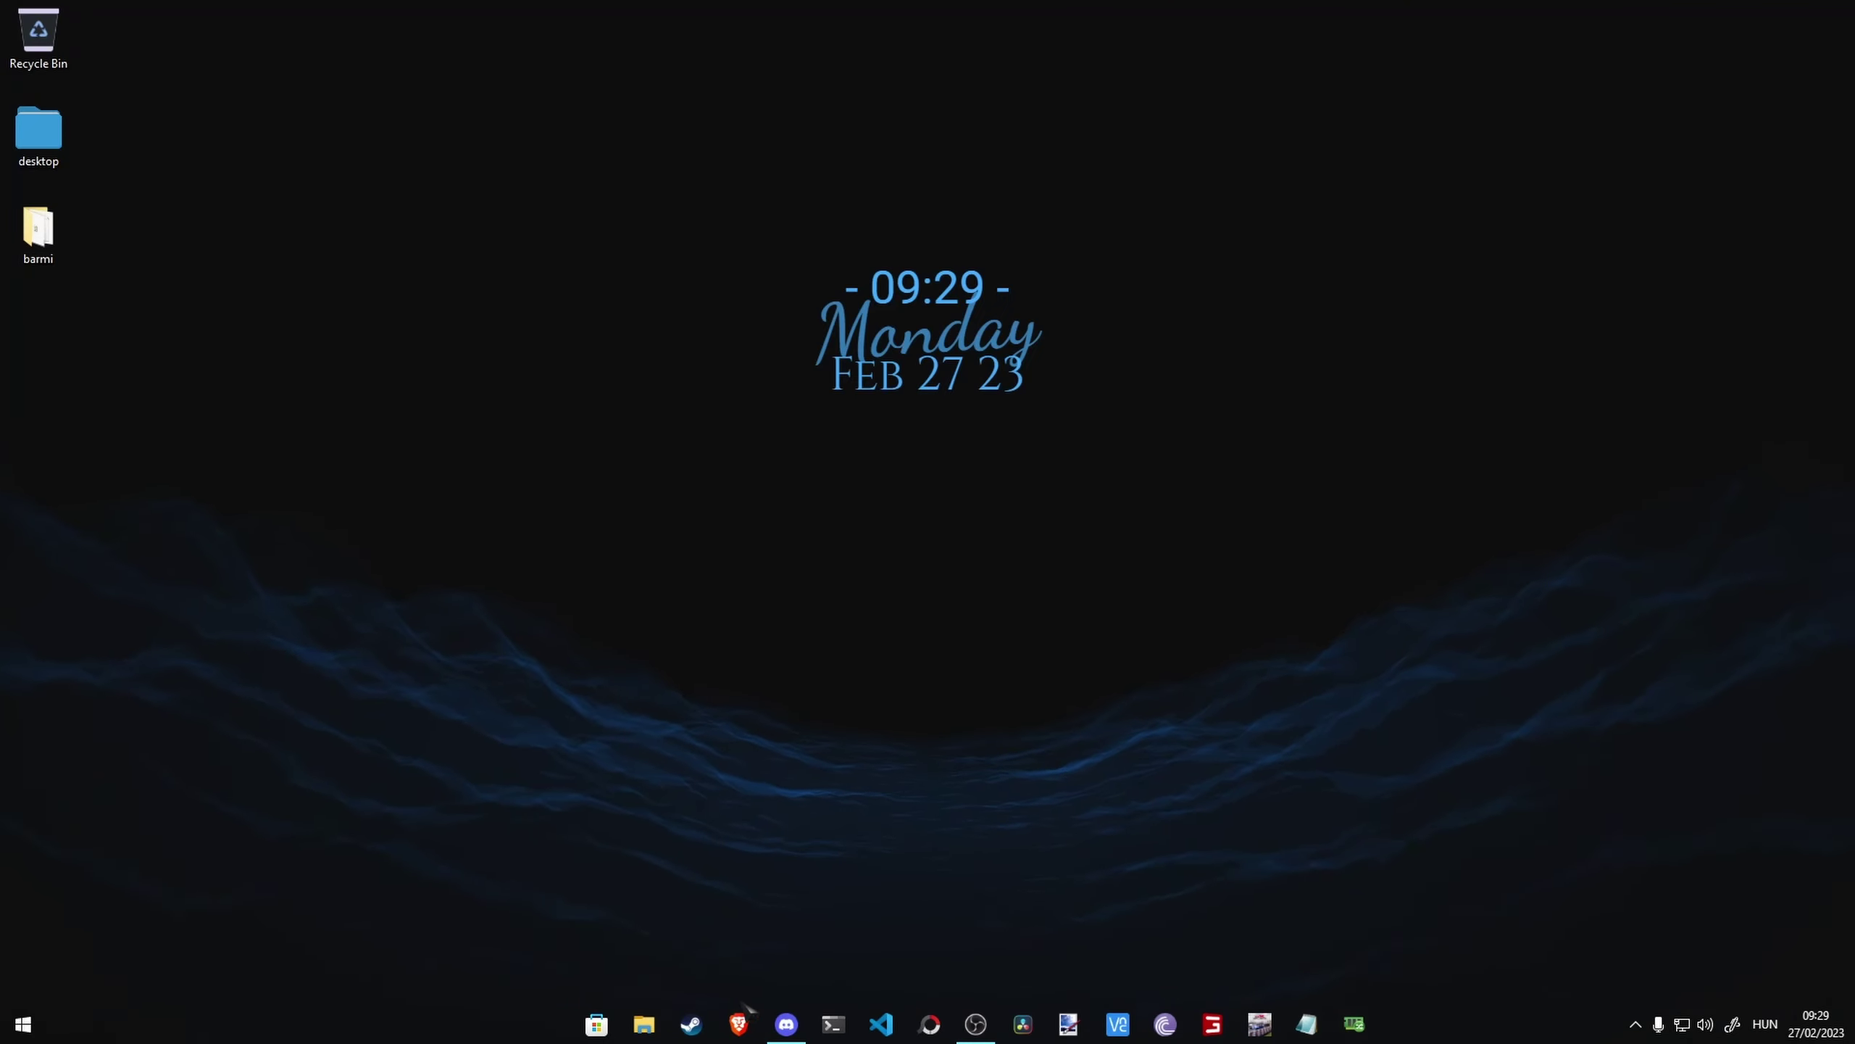
Step: Bring up Steam's Sons Of The Forest store page and scroll to System Requirements
{"action": "left_click", "coordinate": [713, 1026]}
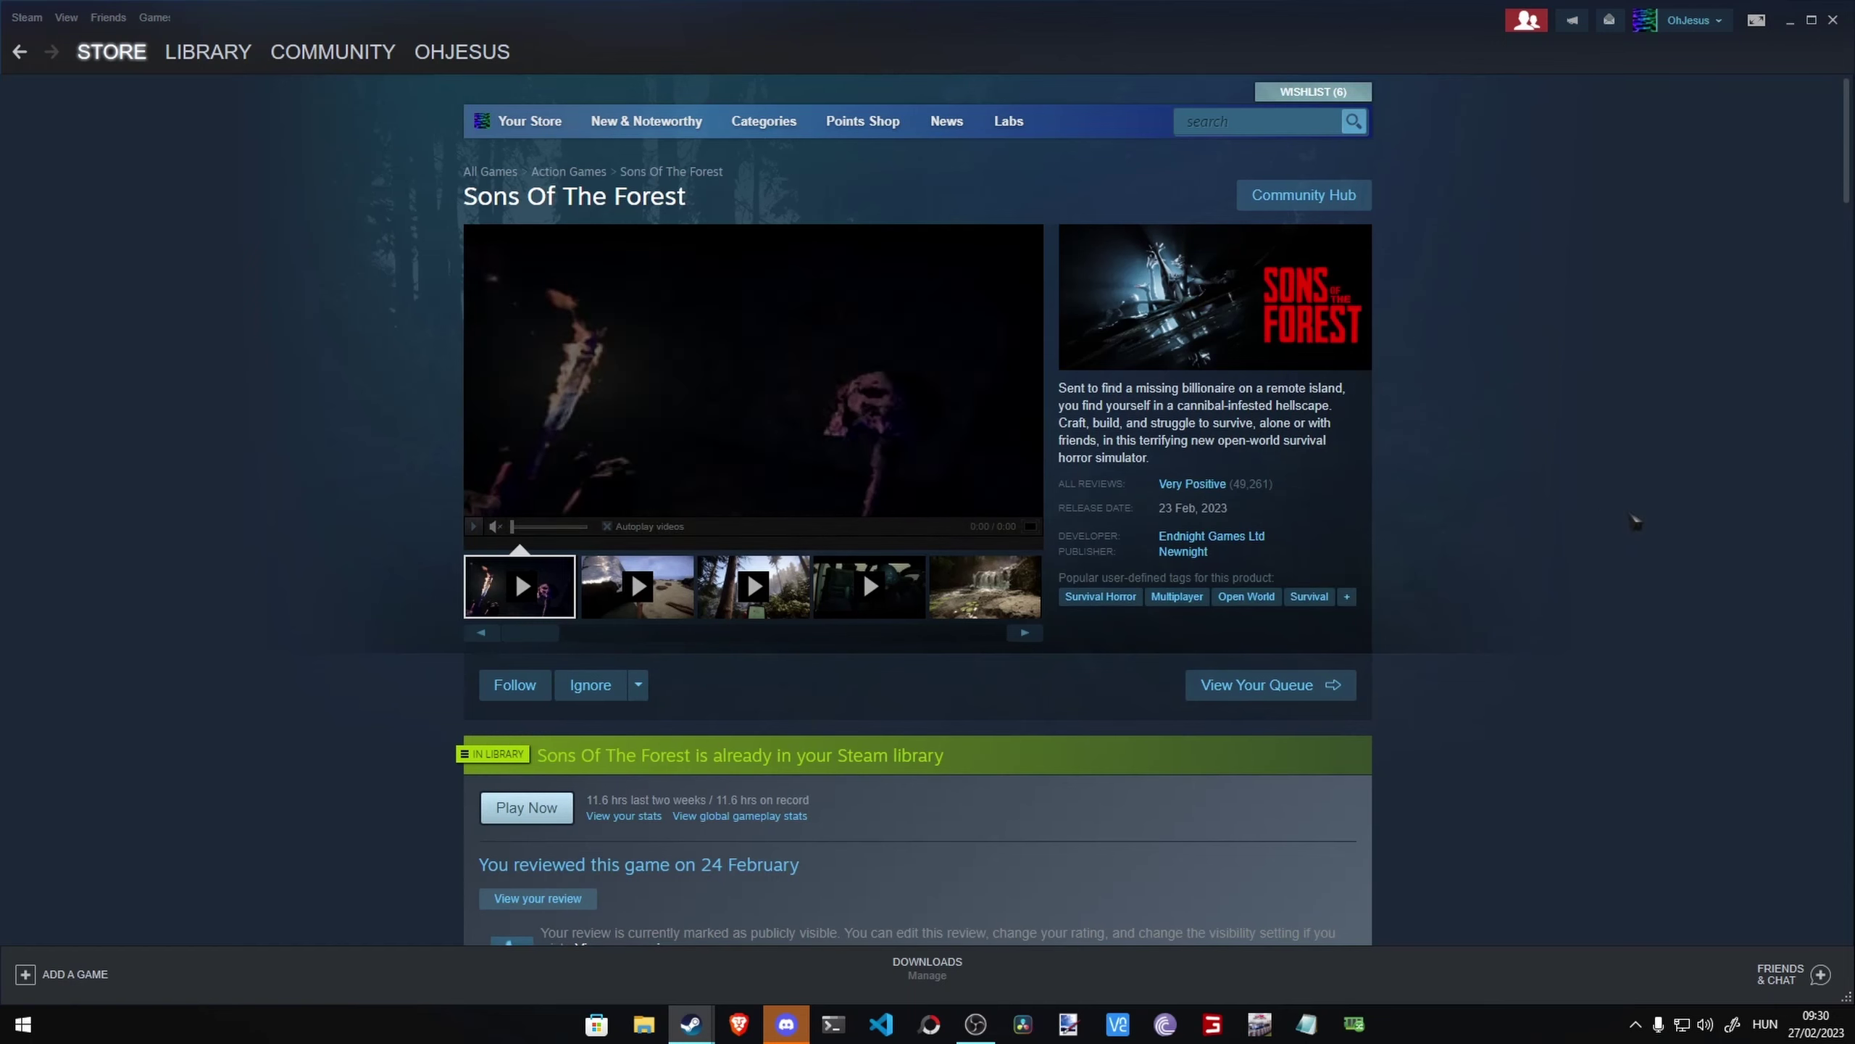
{"action": "scroll", "coordinate": [1659, 497], "scroll_direction": "down", "scroll_amount": 15}
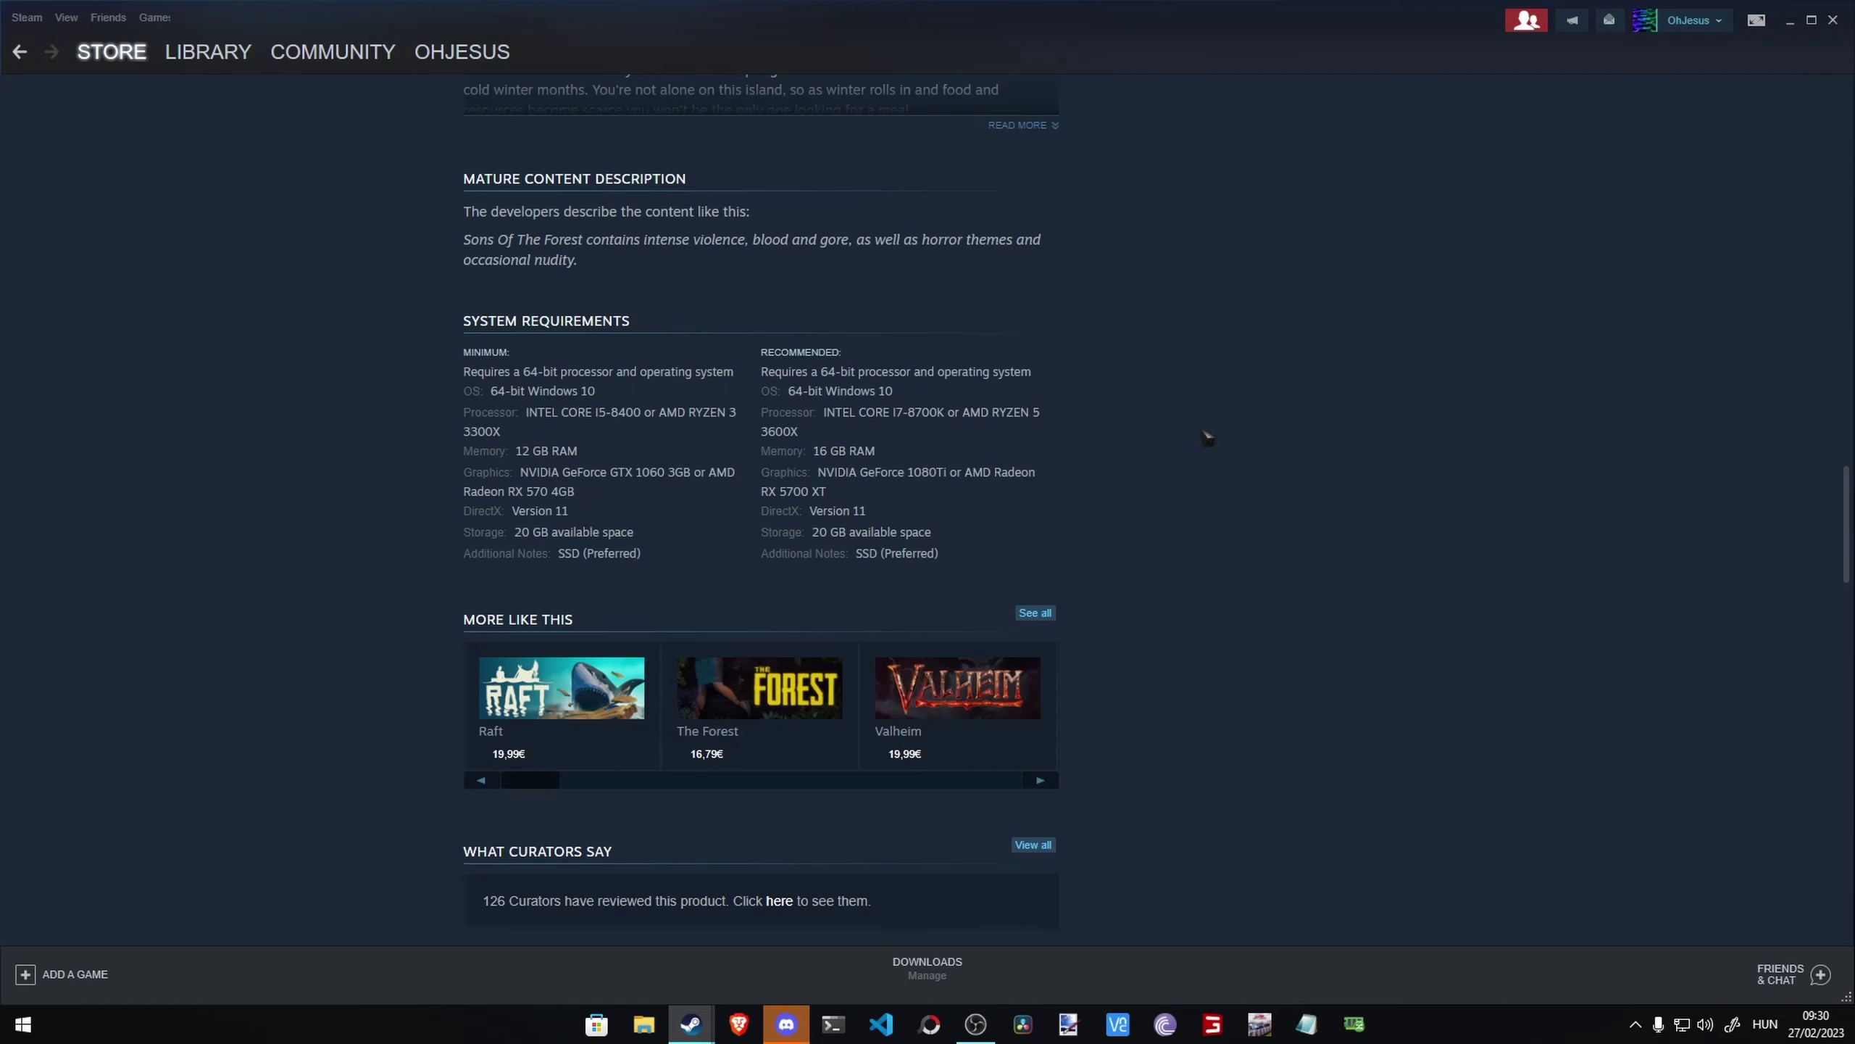
{"action": "left_click_drag", "start_coordinate": [1205, 437], "coordinate": [1230, 436]}
{"action": "left_click", "coordinate": [1230, 442]}
Step: Highlight the recommended 16 GB RAM and AMD Radeon RX 5700 XT, then close Task Manager
{"action": "left_click_drag", "start_coordinate": [964, 475], "coordinate": [822, 494]}
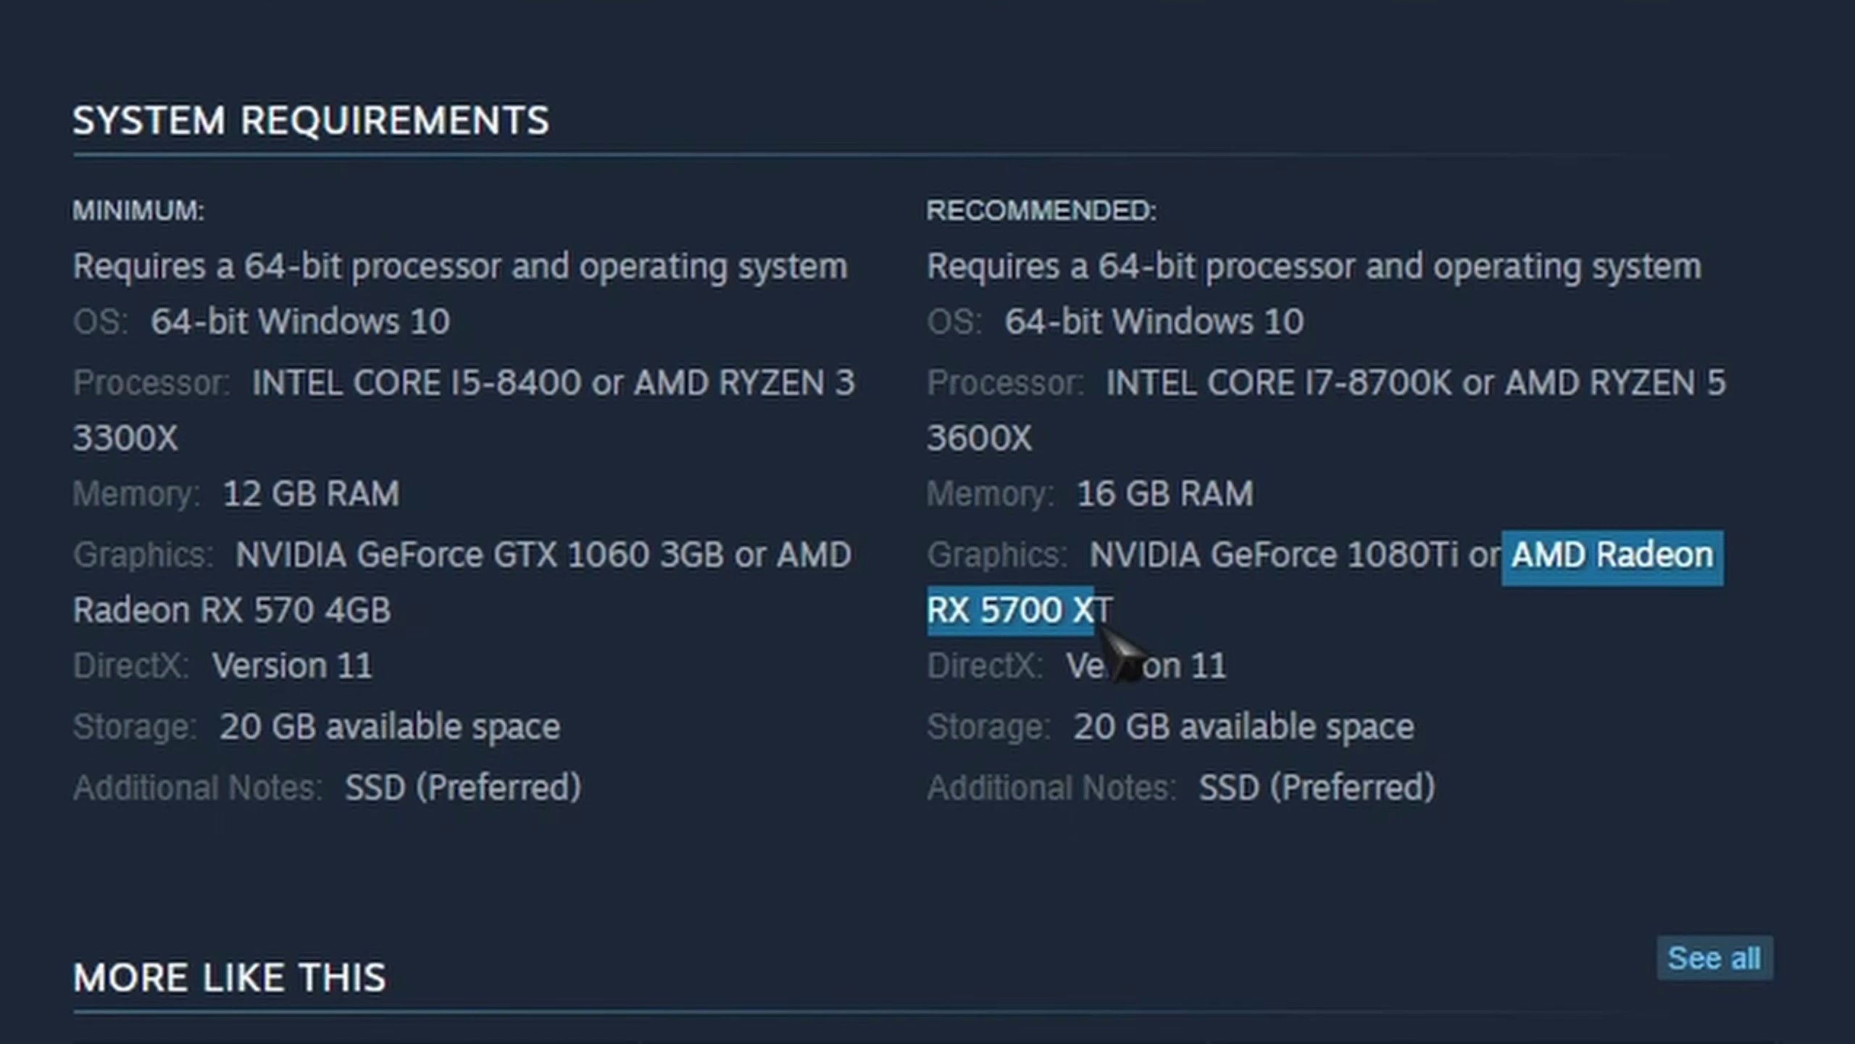
{"action": "left_click", "coordinate": [1257, 616]}
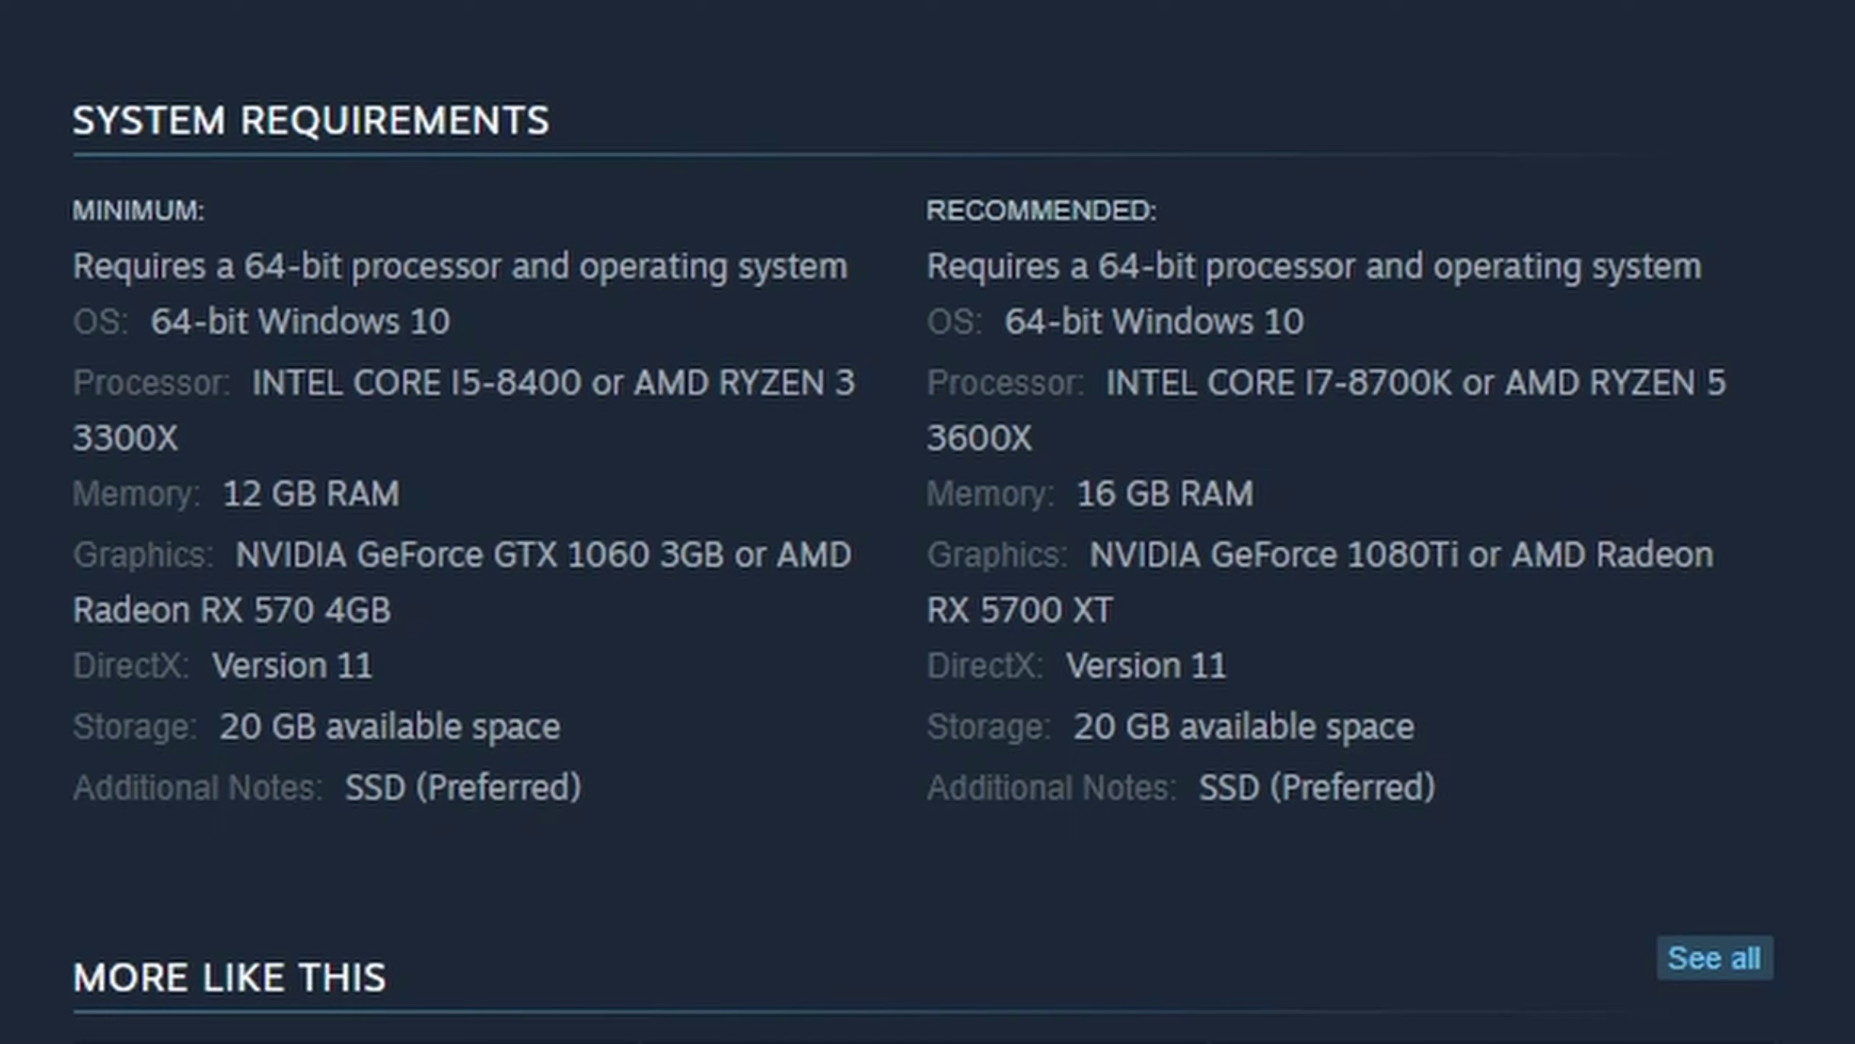
{"action": "left_click_drag", "start_coordinate": [1080, 496], "coordinate": [1739, 502]}
{"action": "left_click_drag", "start_coordinate": [928, 610], "coordinate": [1114, 610]}
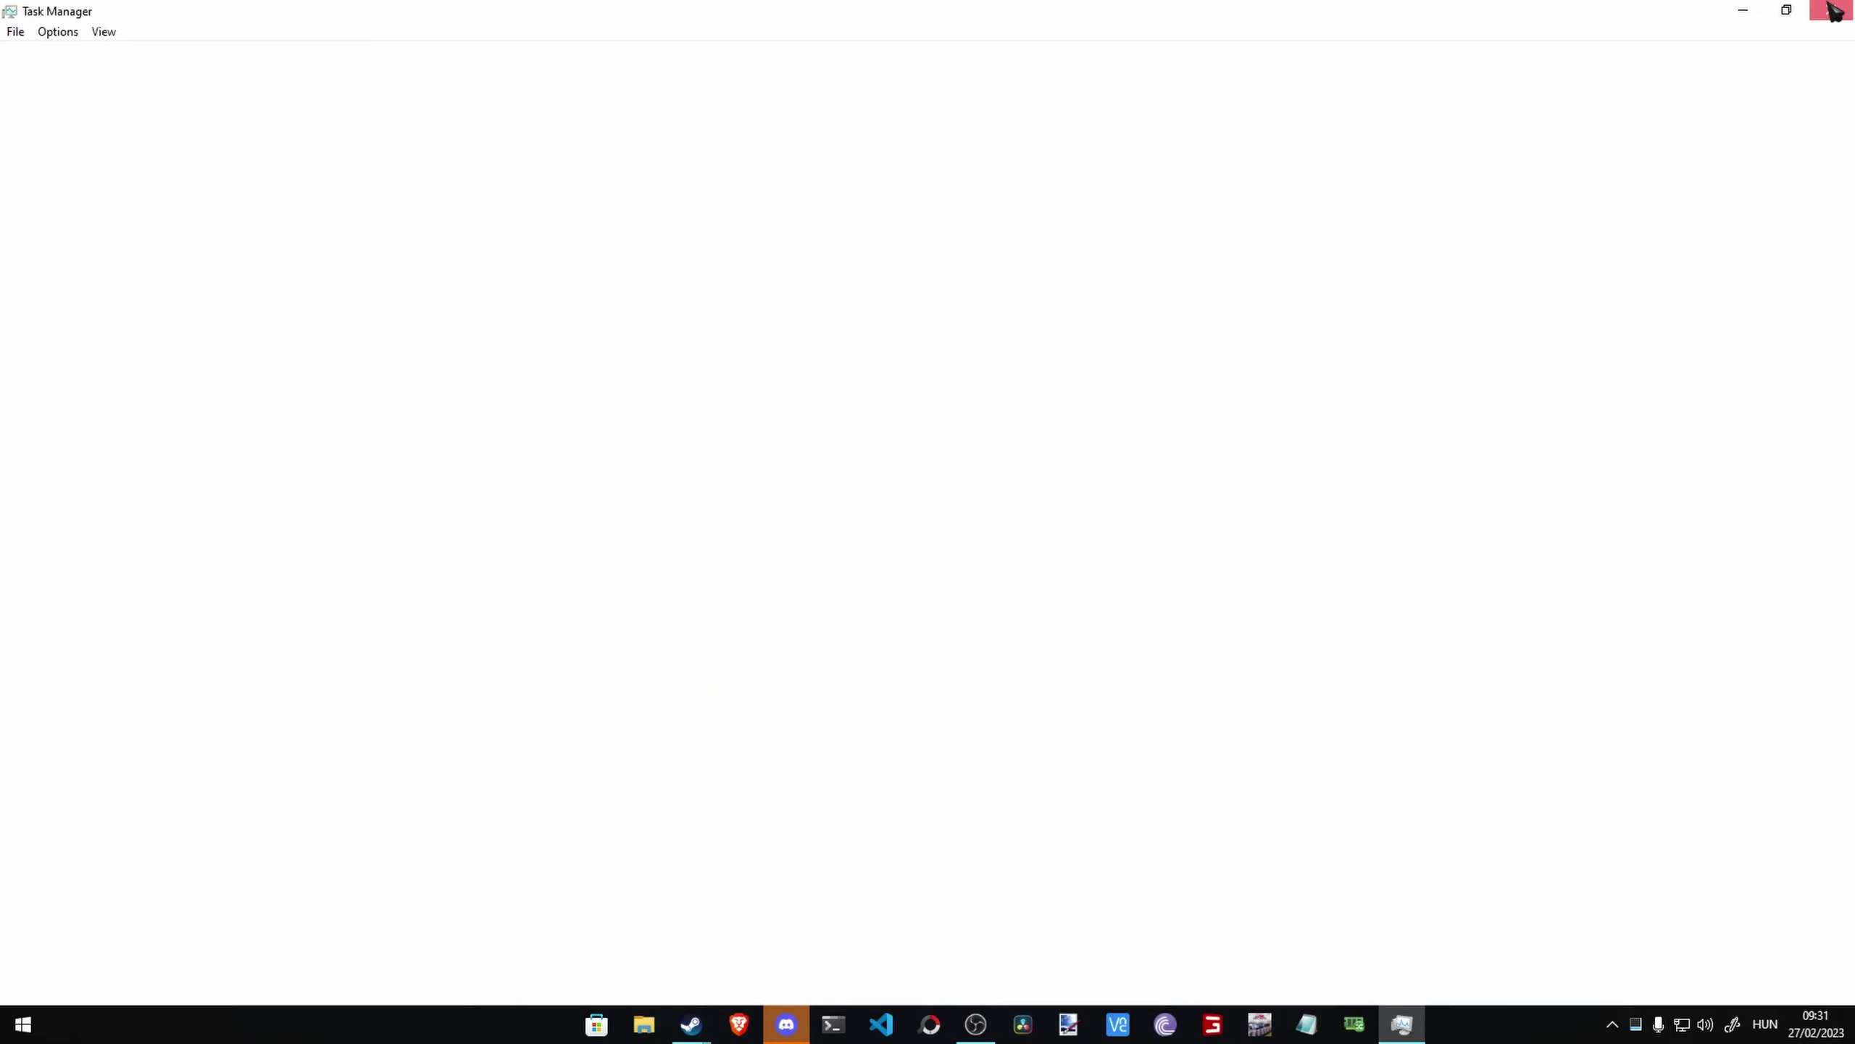
{"action": "left_click", "coordinate": [1834, 10]}
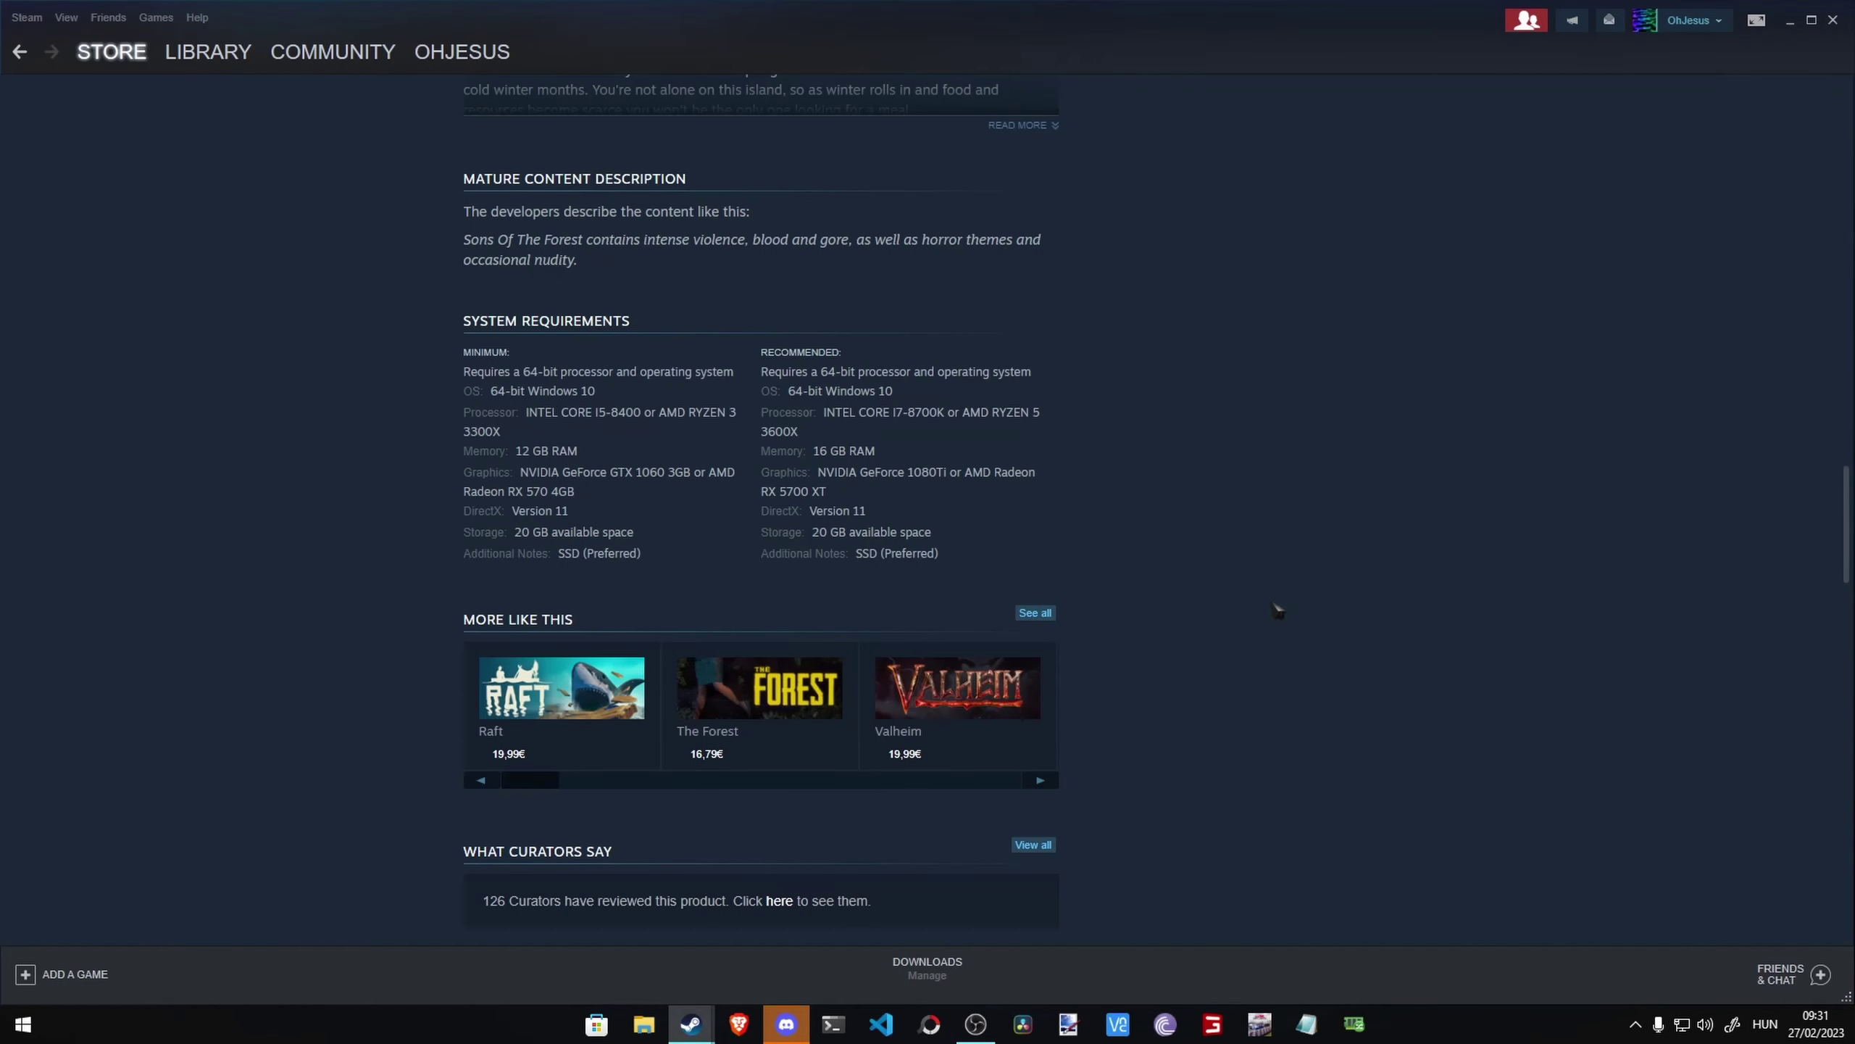
Step: Minimise Steam and refresh the desktop
{"action": "left_click", "coordinate": [1789, 21]}
{"action": "right_click", "coordinate": [1247, 369]}
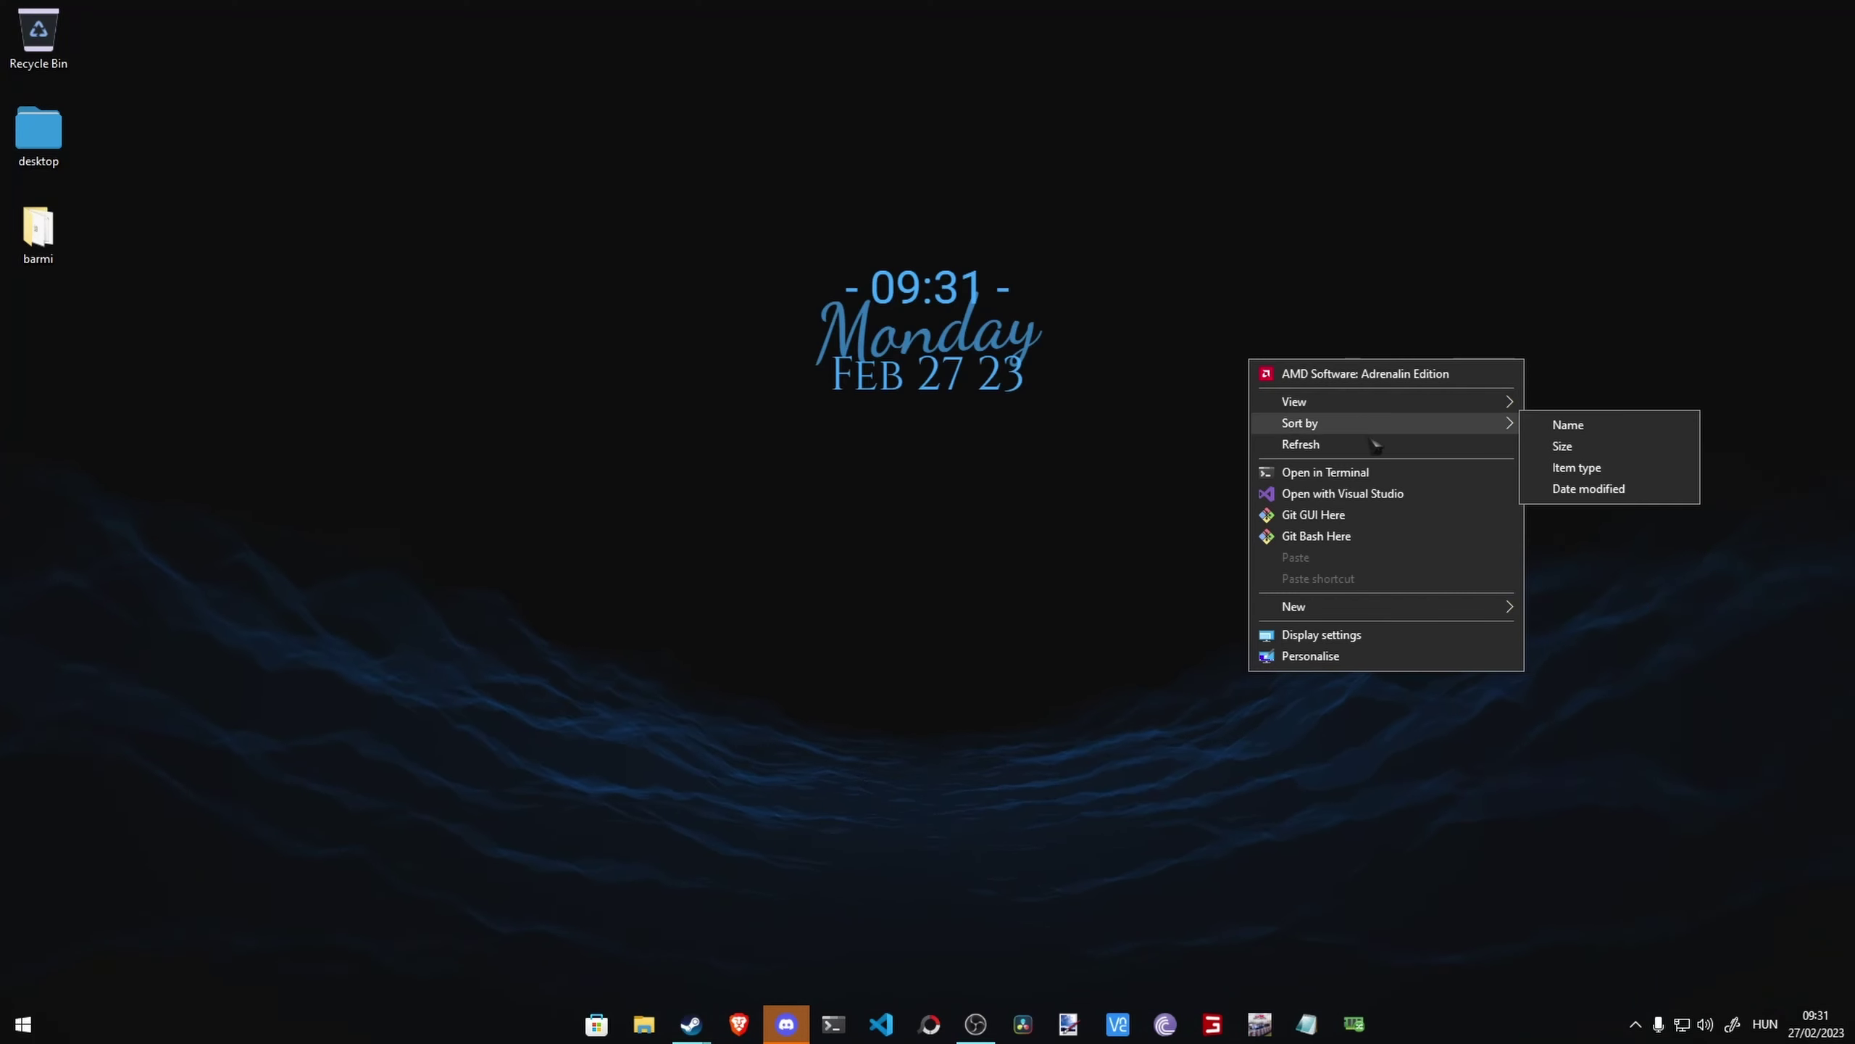
{"action": "left_click", "coordinate": [1371, 441]}
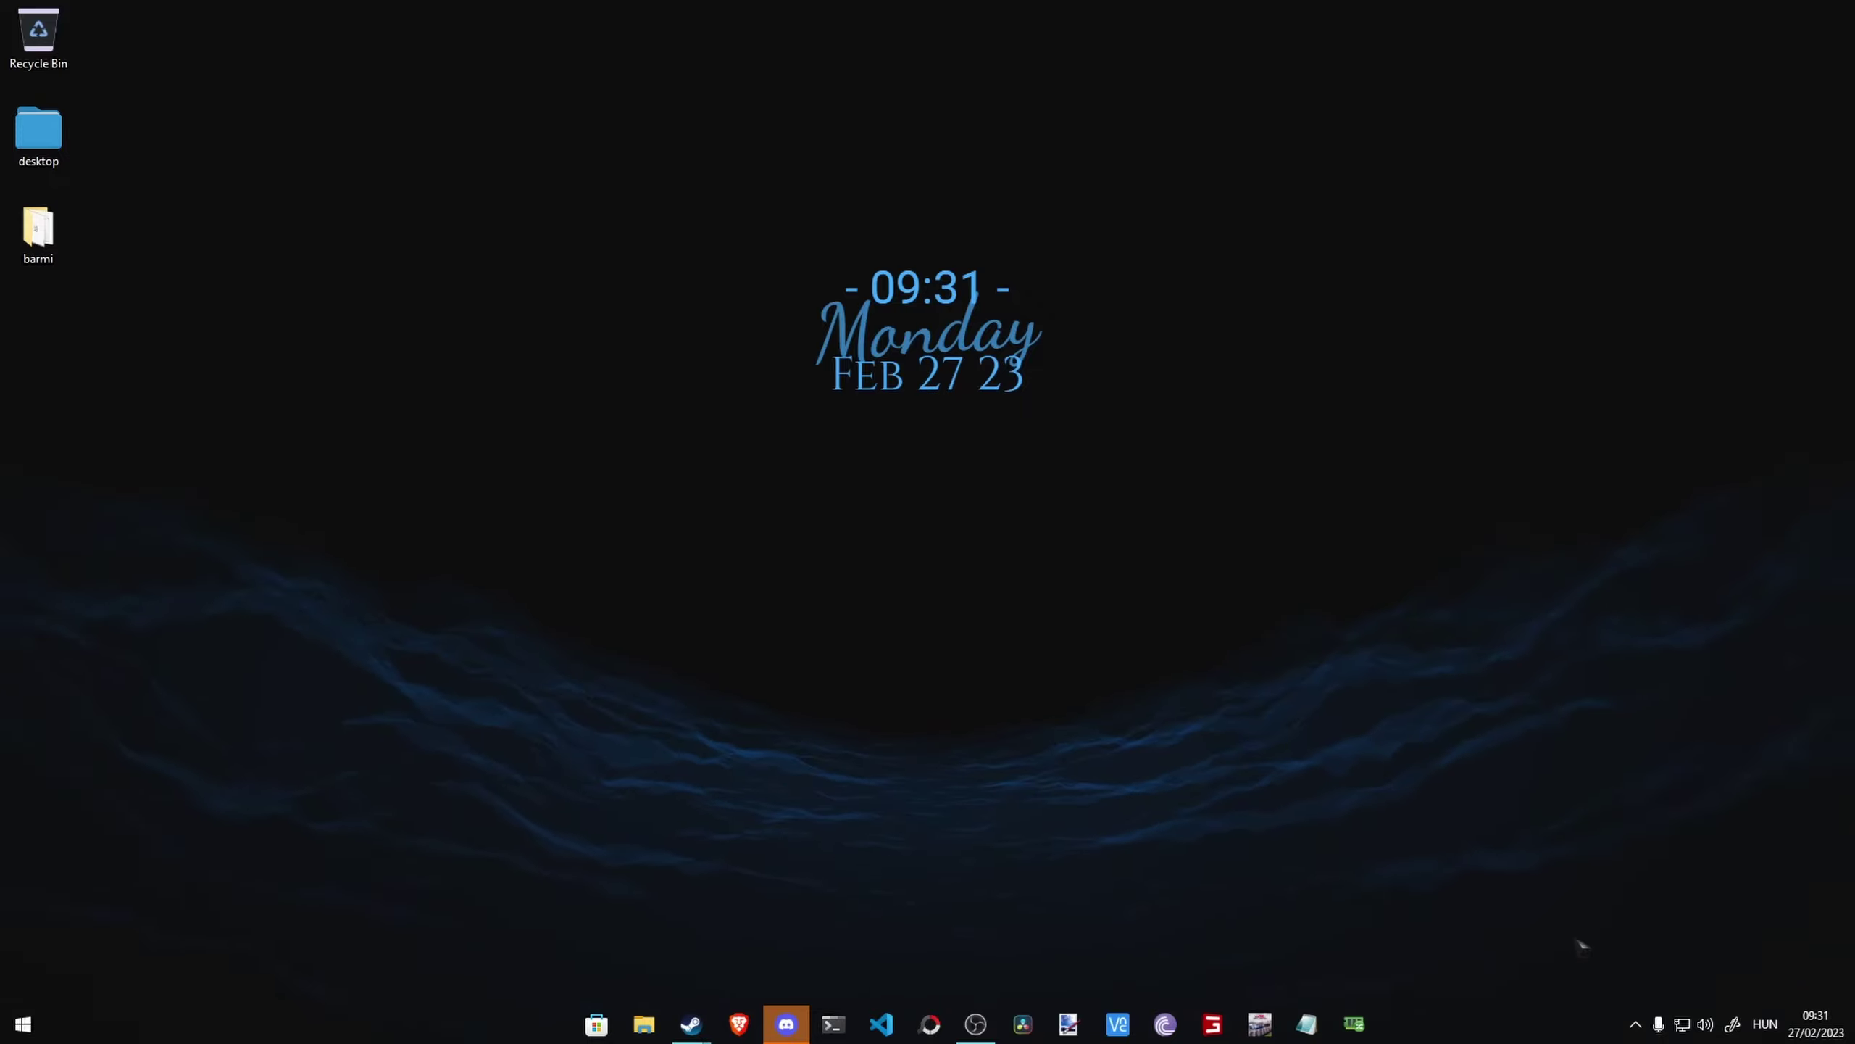
Step: Search Start for 'system' and open the System settings page
{"action": "key", "text": "super"}
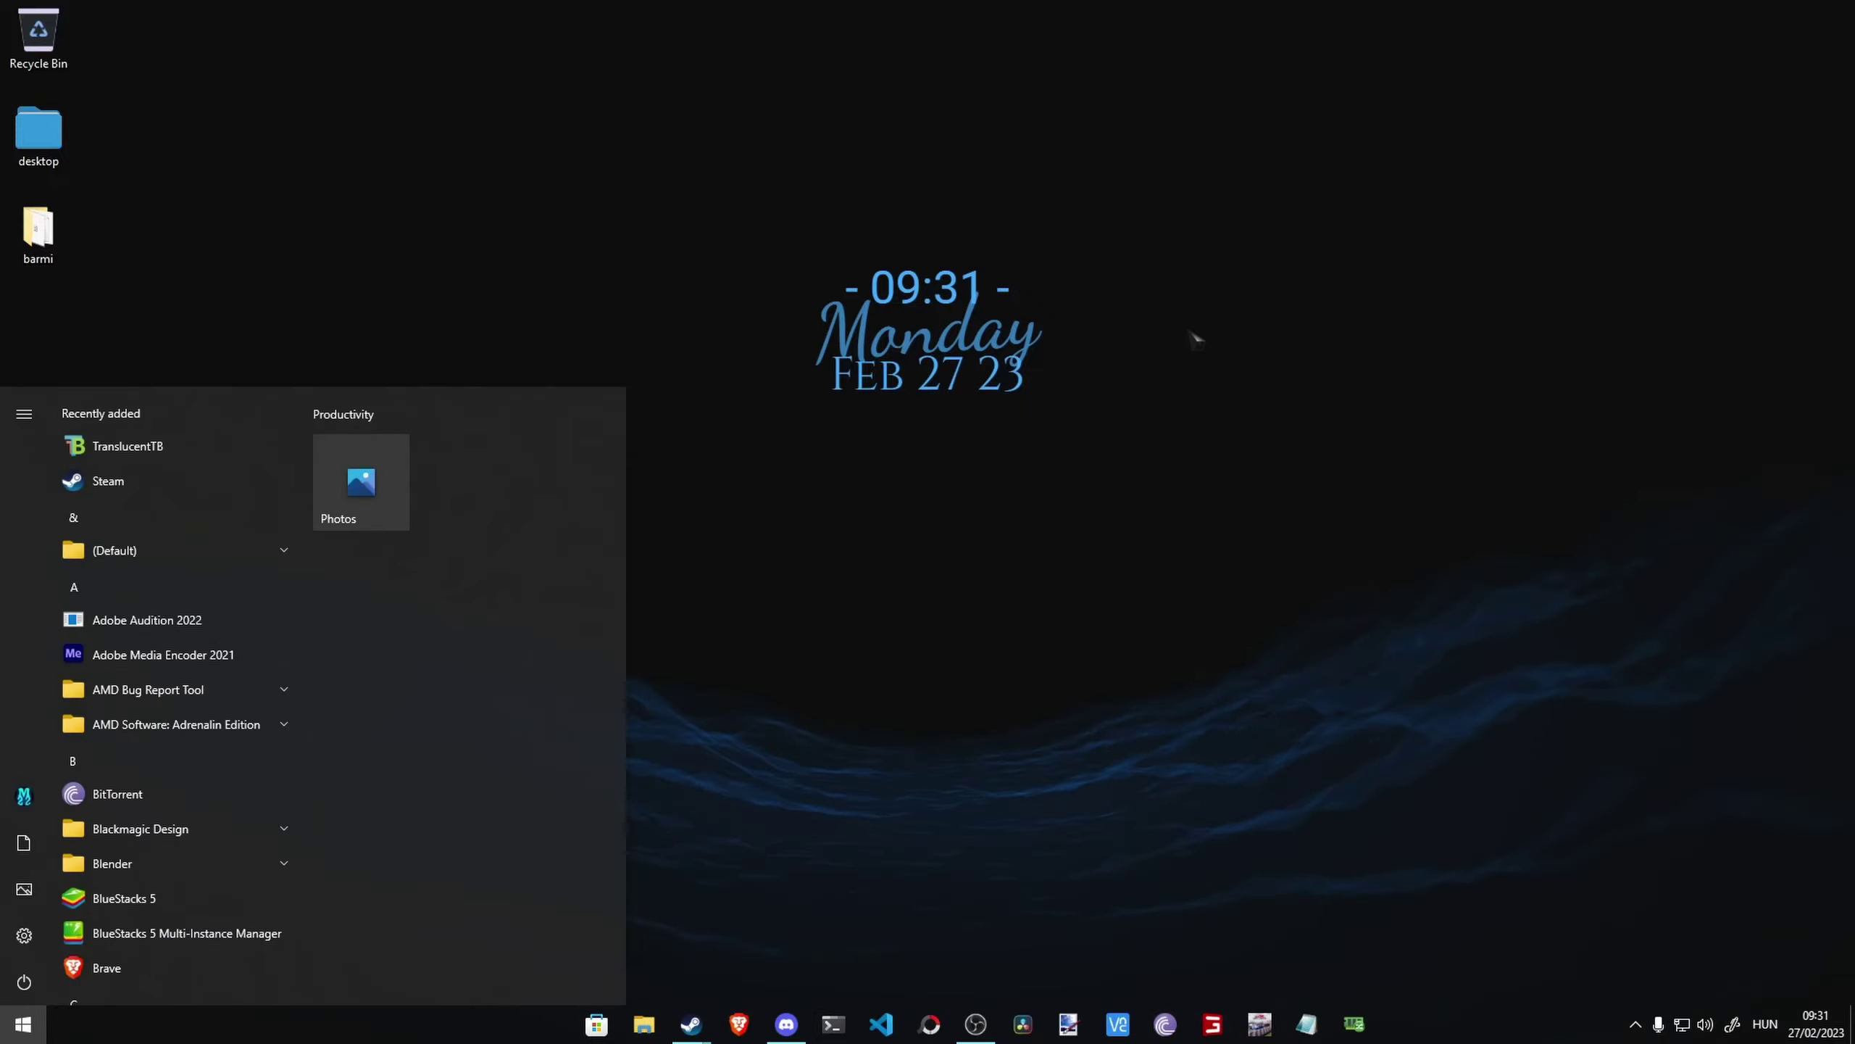
{"action": "type", "text": "sytem"}
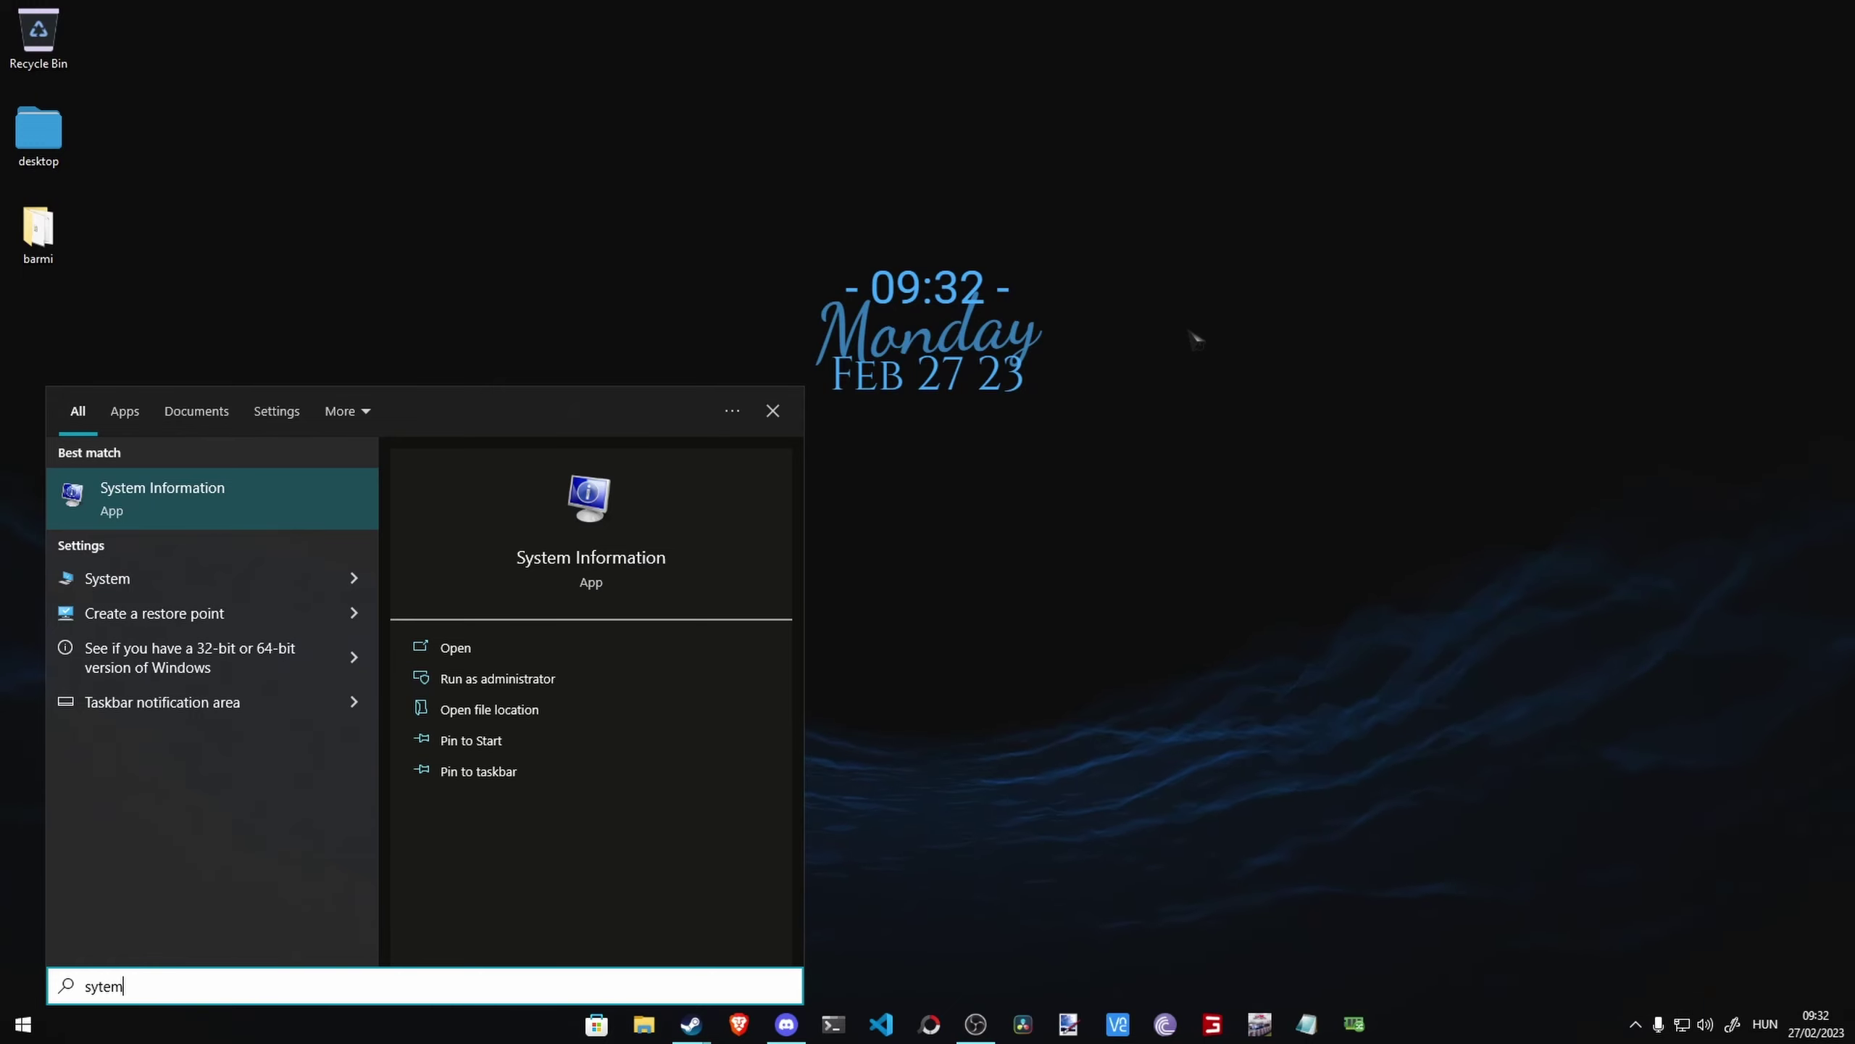
{"action": "key", "text": "Down"}
{"action": "key", "text": "Return"}
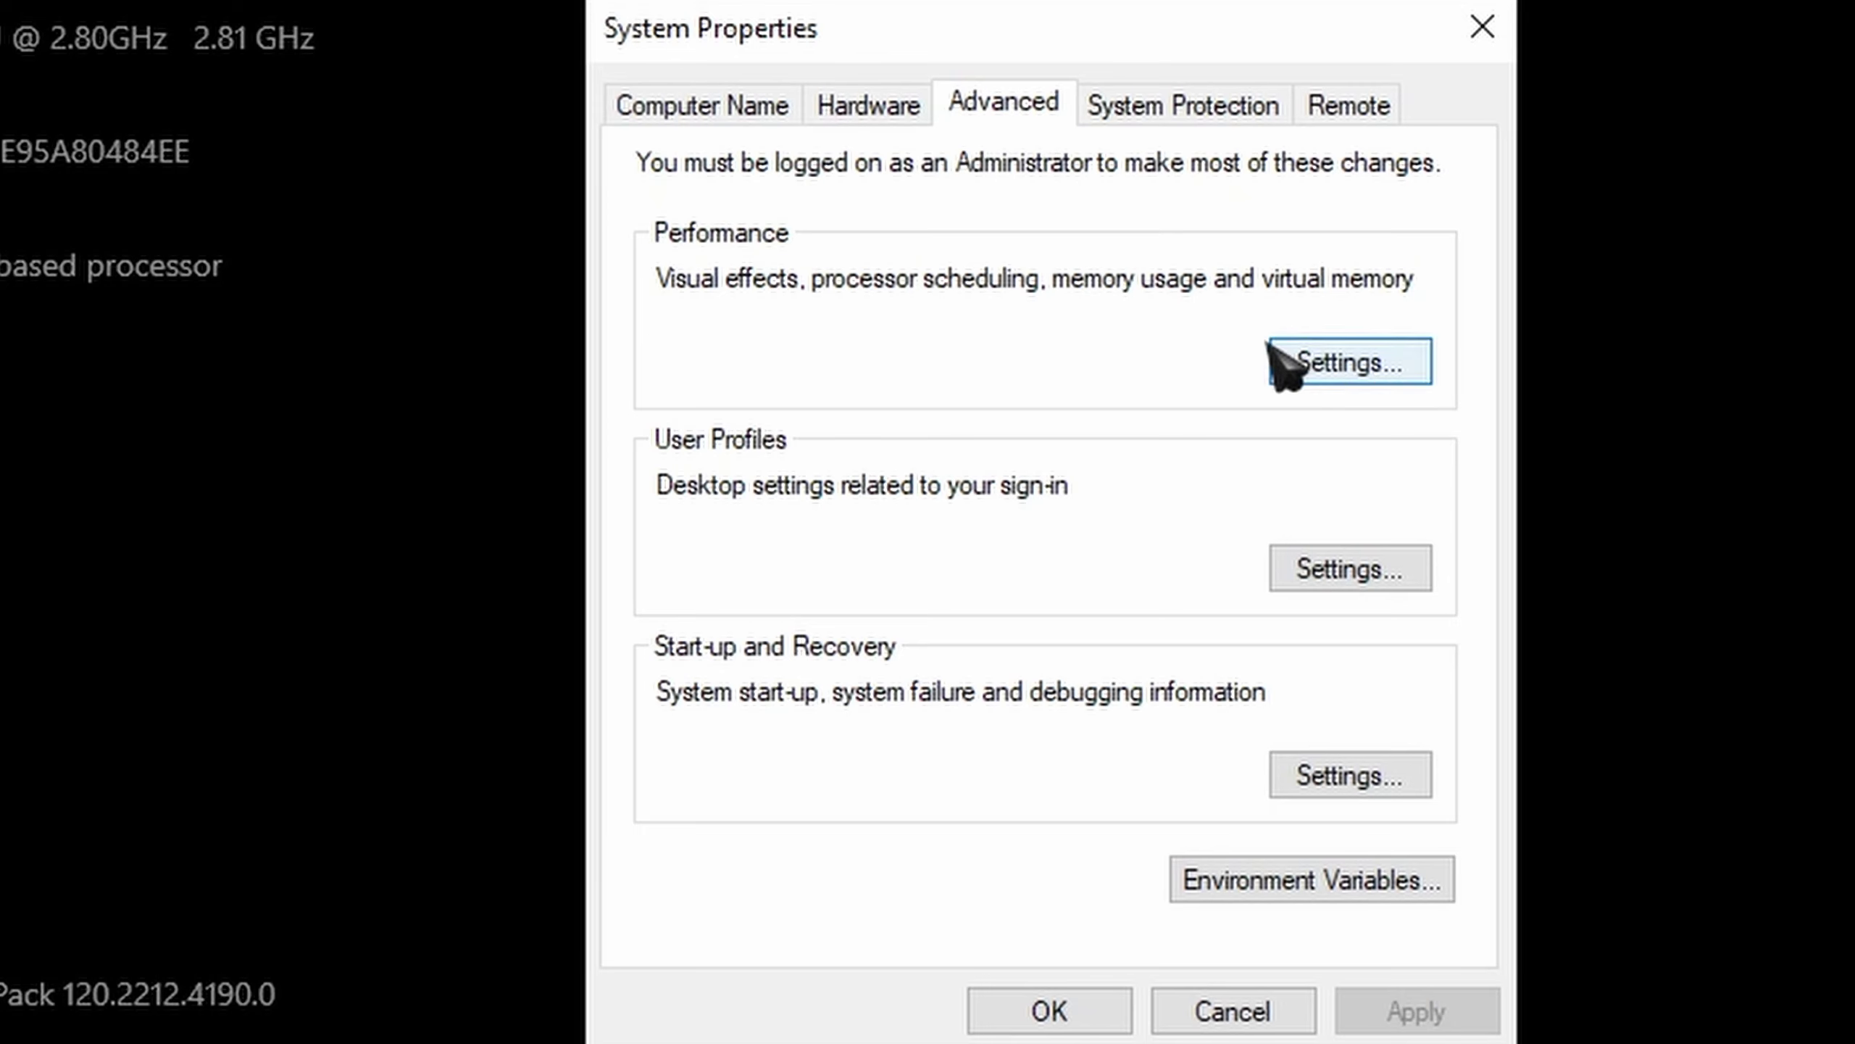
Step: Open Performance Options on its Advanced tab, showing a 12288 MB total paging file
{"action": "left_click", "coordinate": [1304, 351]}
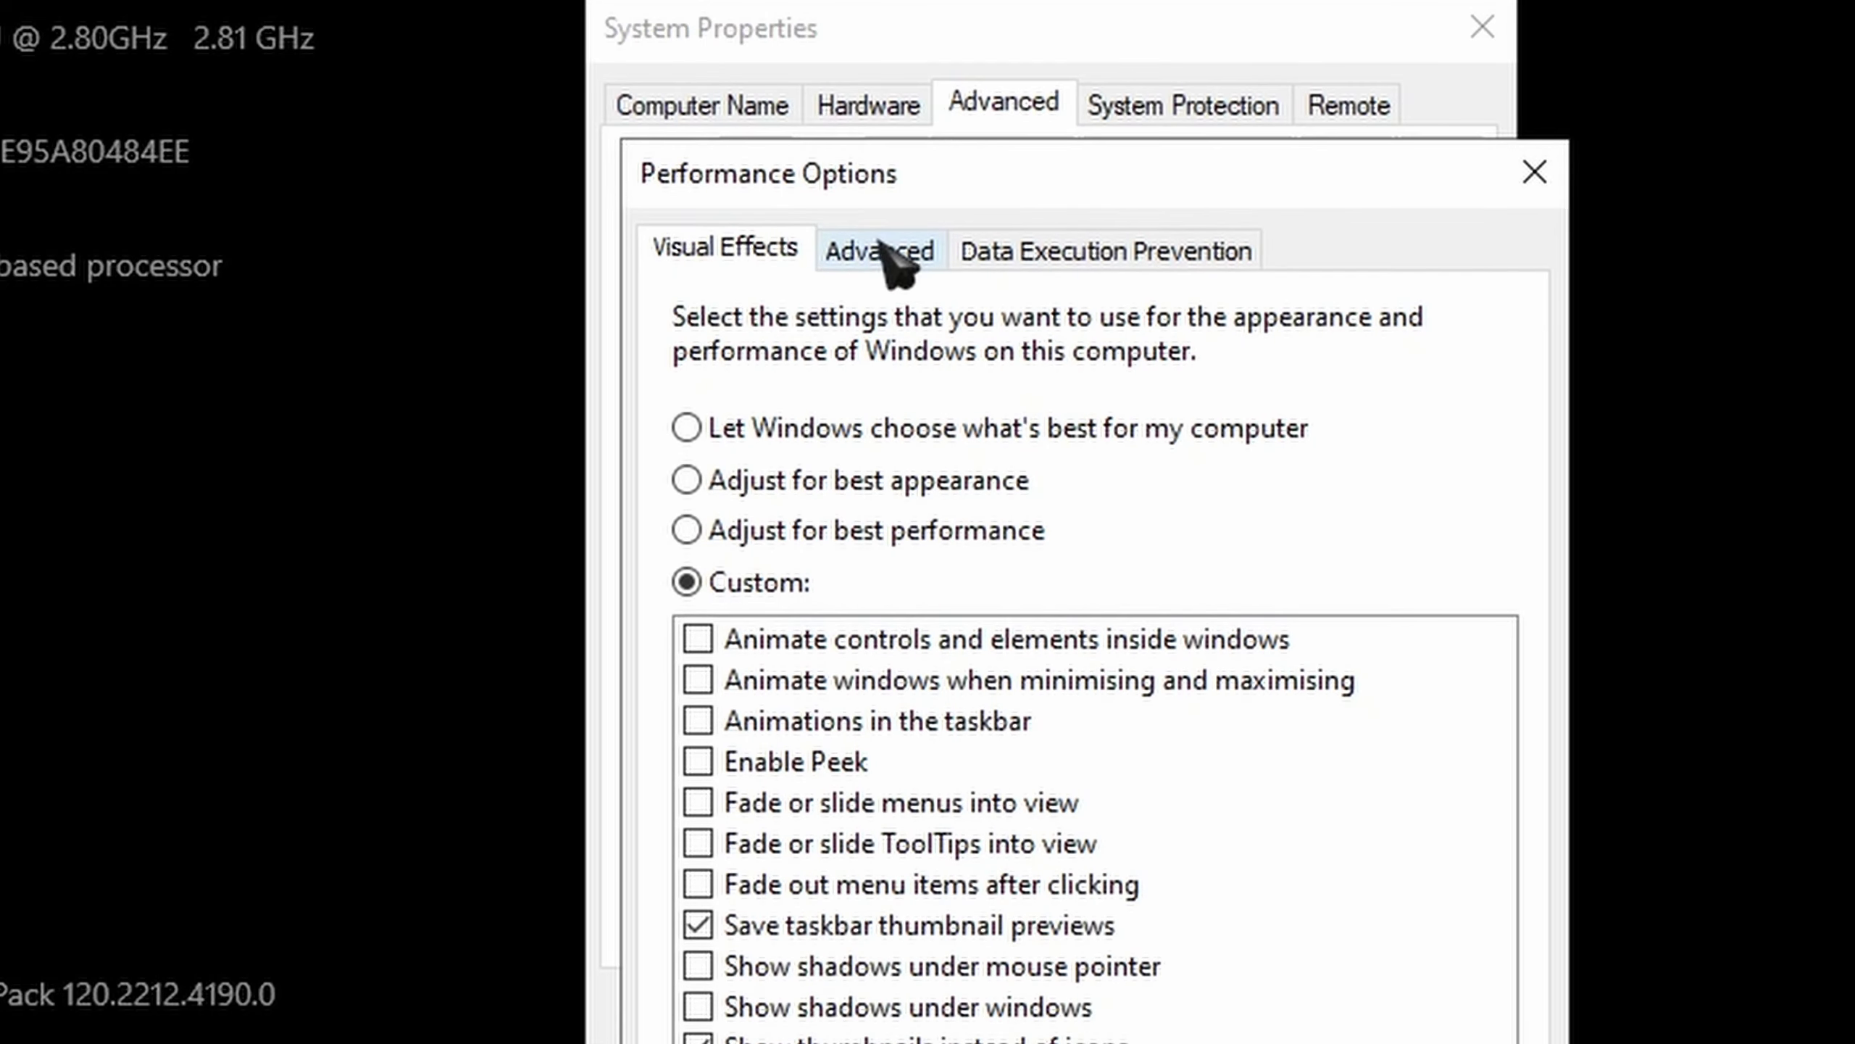
{"action": "left_click", "coordinate": [895, 259]}
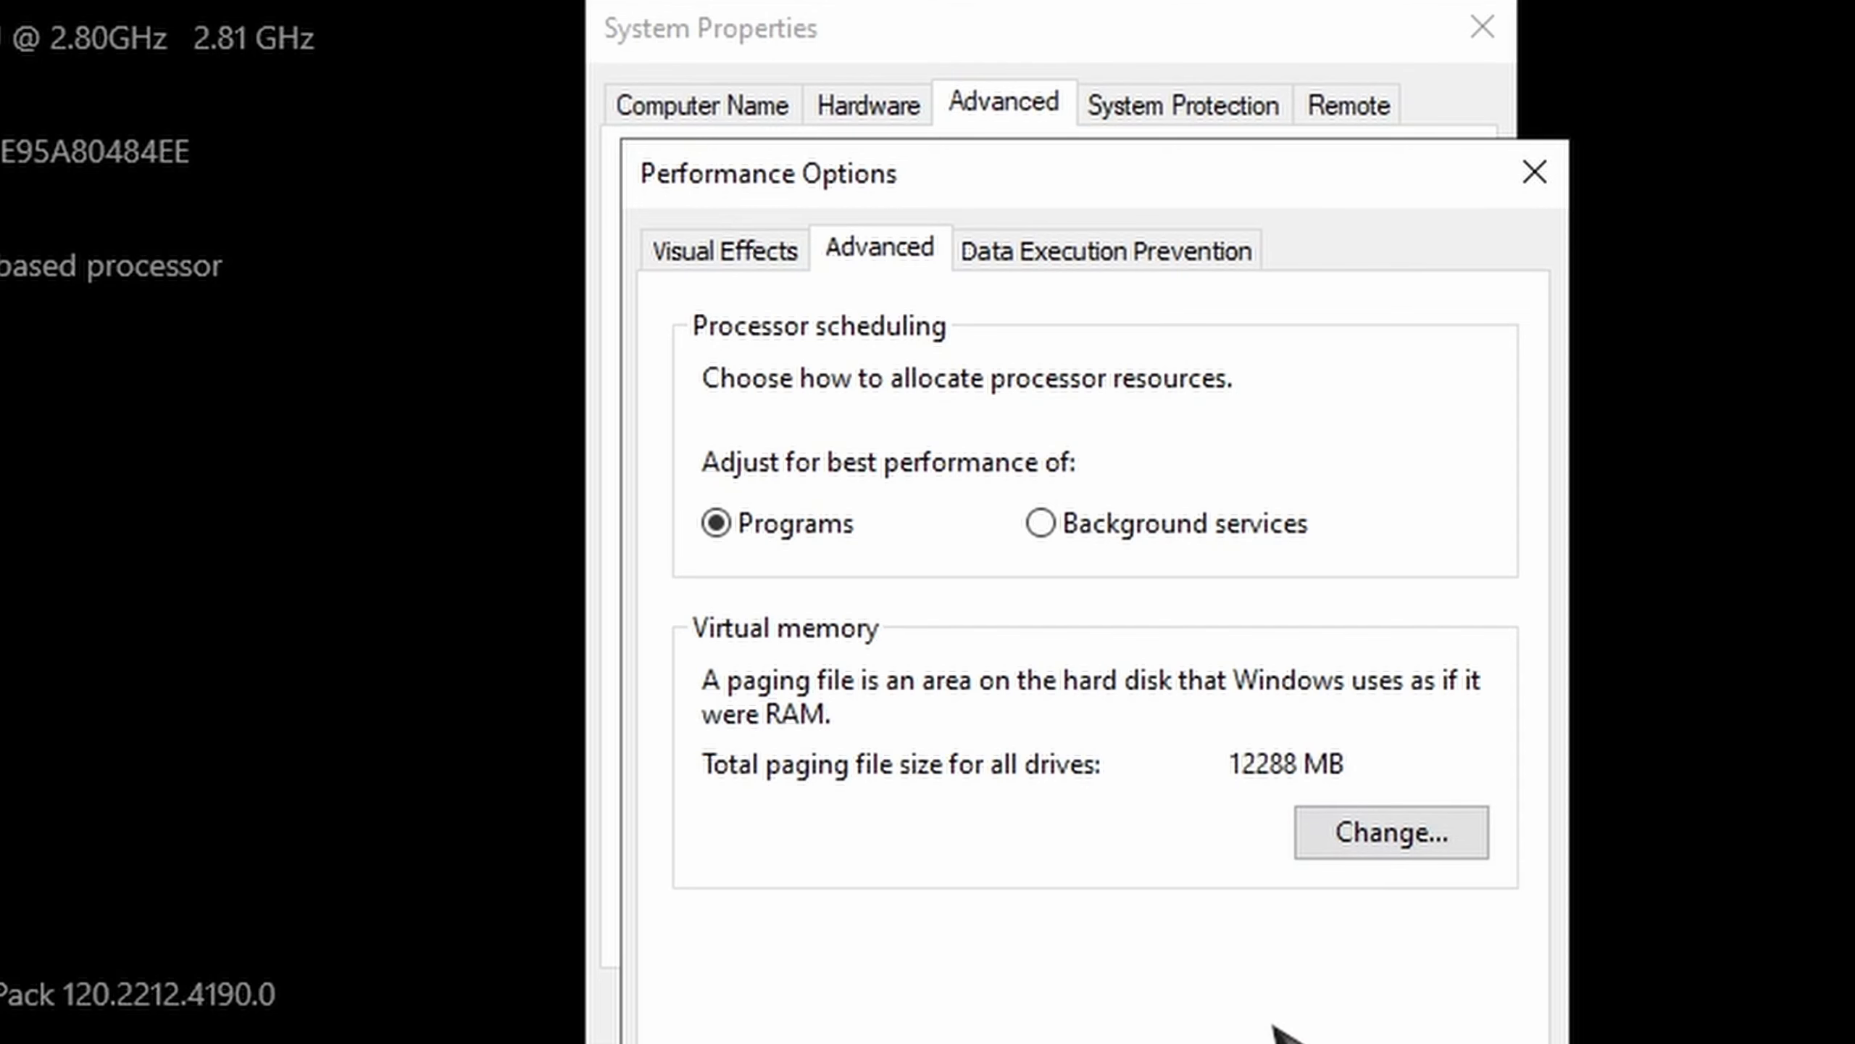
Step: Open Virtual Memory and compare the paging file sizes of drives C:, D: and E:
{"action": "left_click", "coordinate": [1391, 834]}
{"action": "left_click", "coordinate": [1245, 578]}
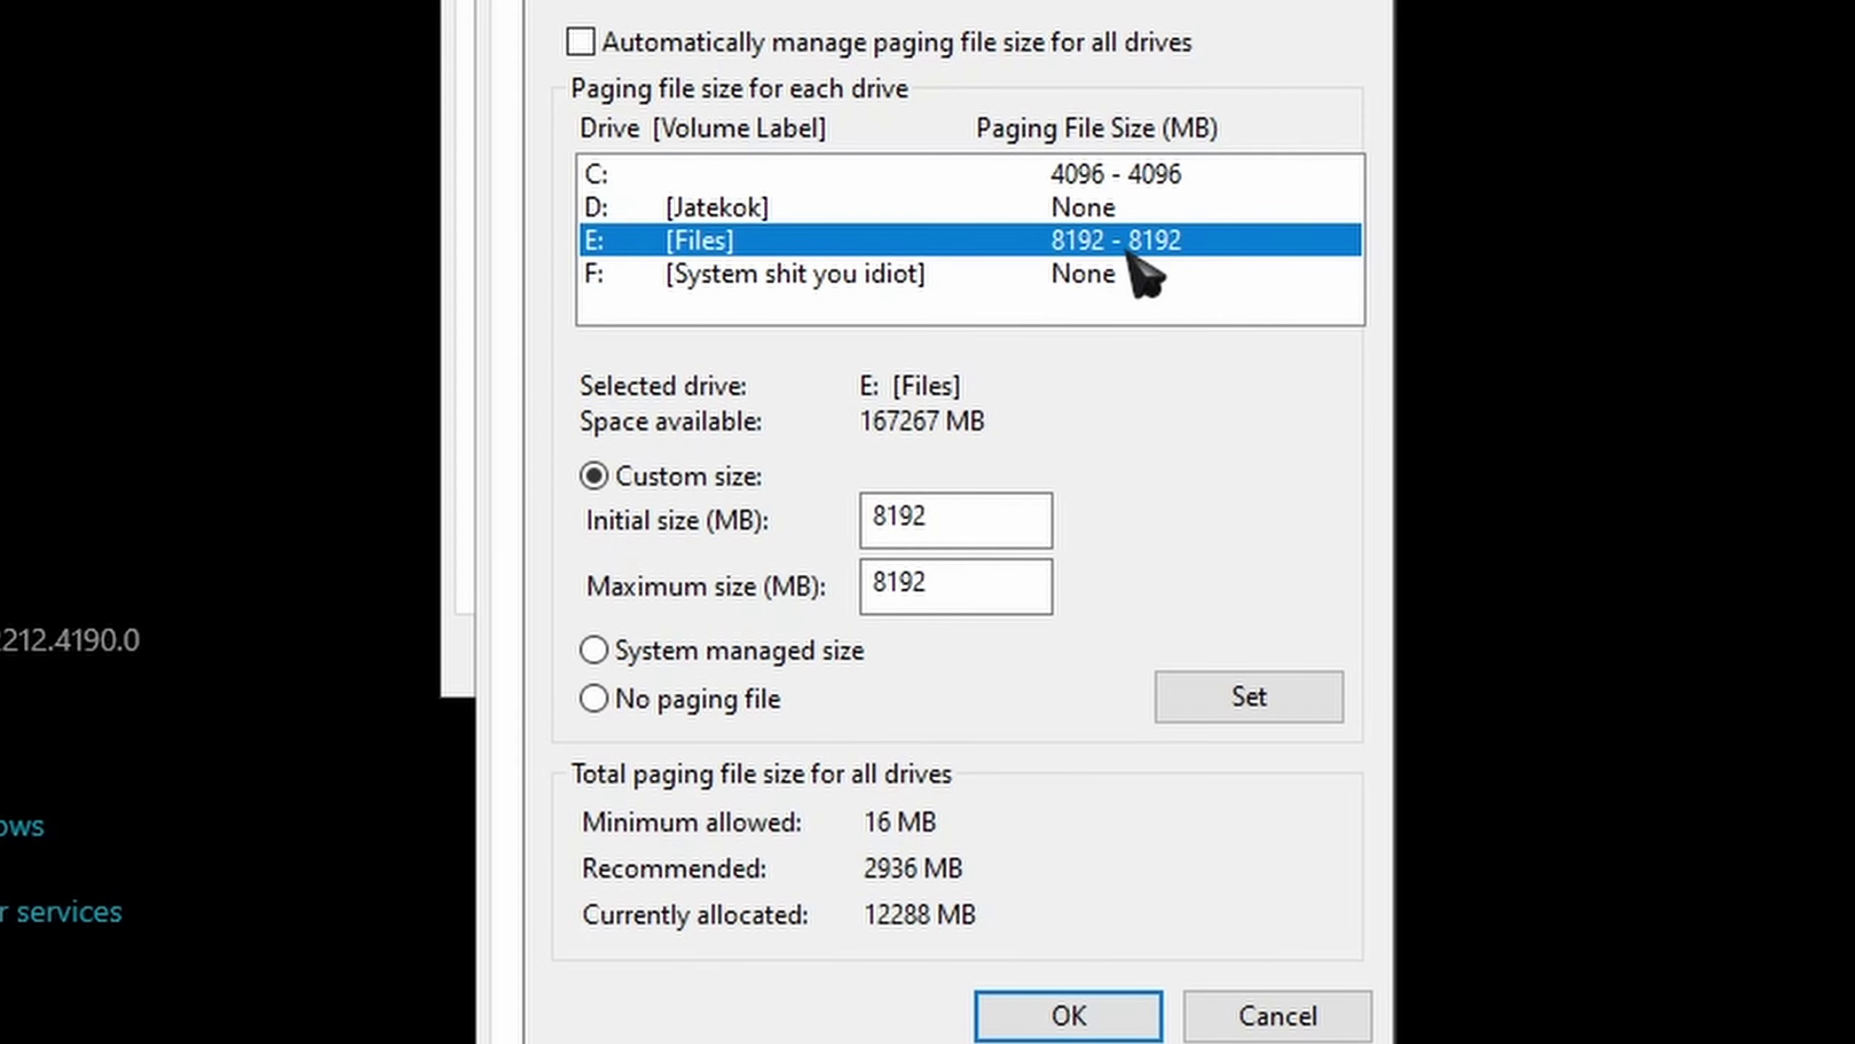
{"action": "left_click", "coordinate": [1153, 210]}
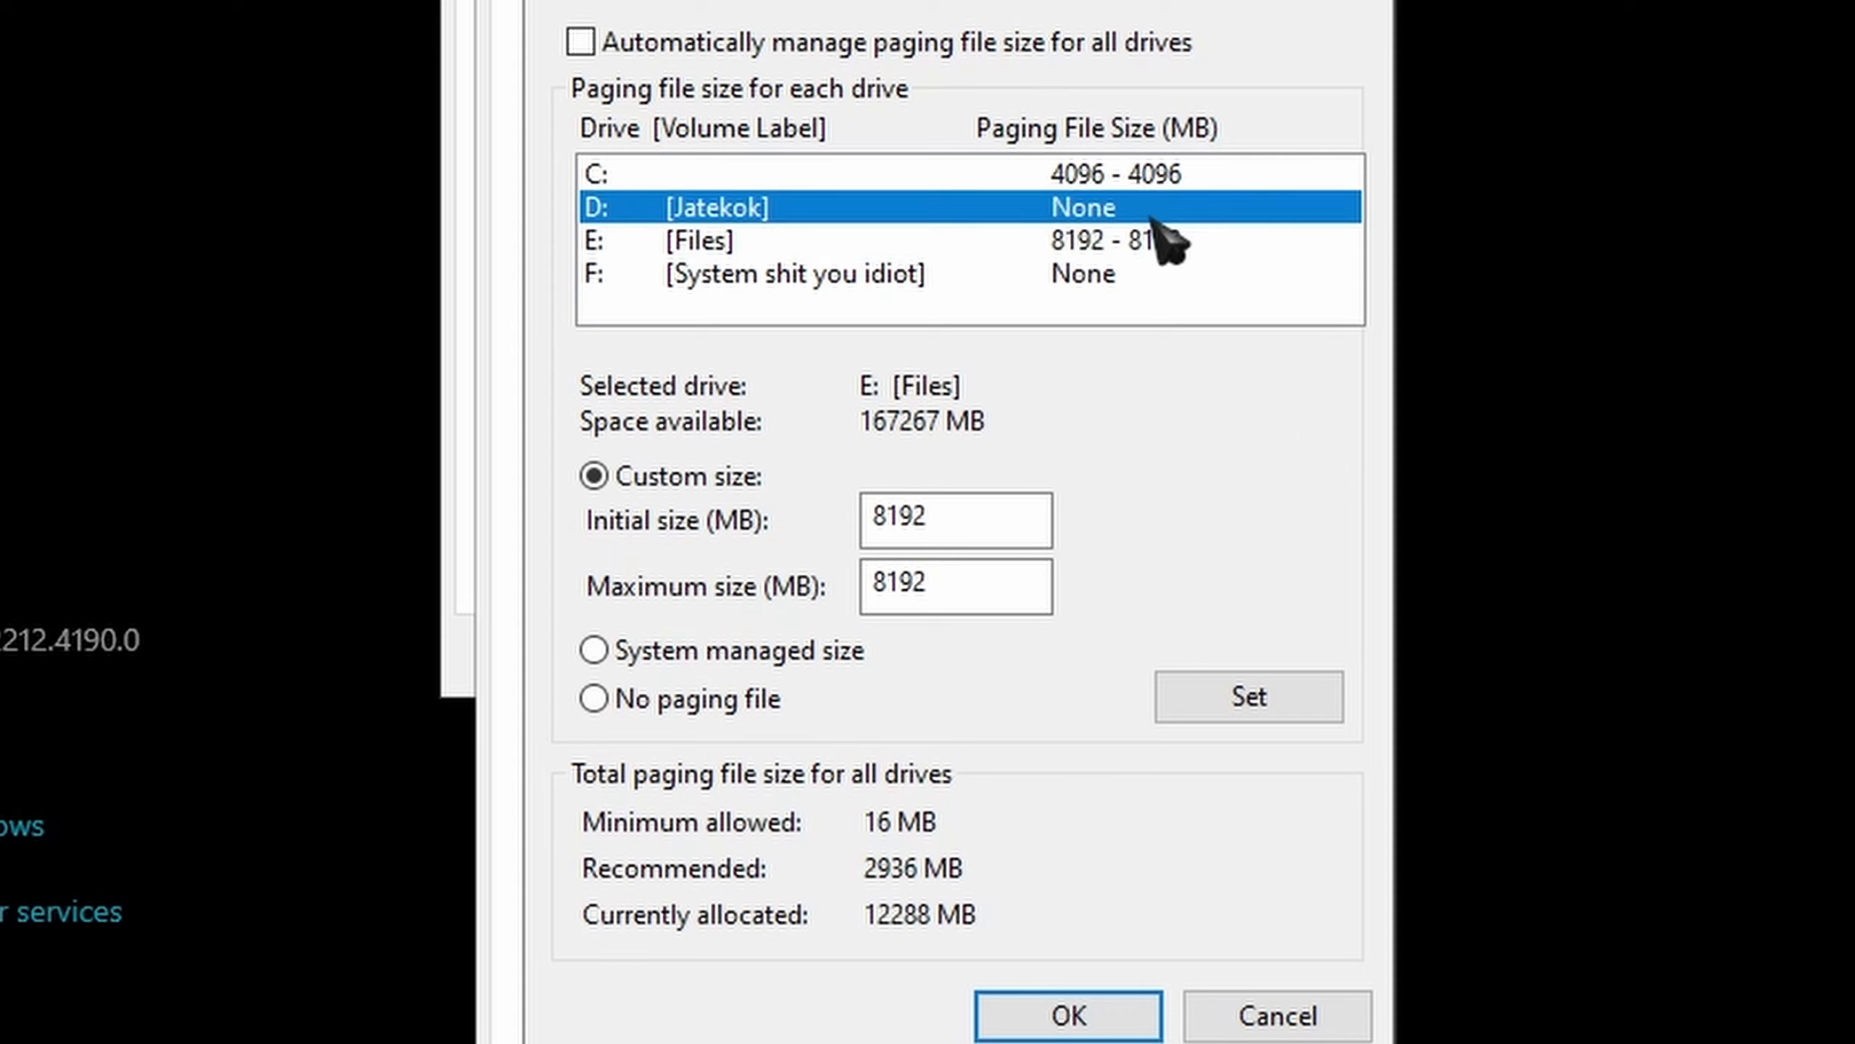
{"action": "left_click", "coordinate": [1176, 176]}
{"action": "left_click", "coordinate": [1198, 208]}
{"action": "left_click", "coordinate": [1194, 242]}
{"action": "left_click", "coordinate": [1185, 204]}
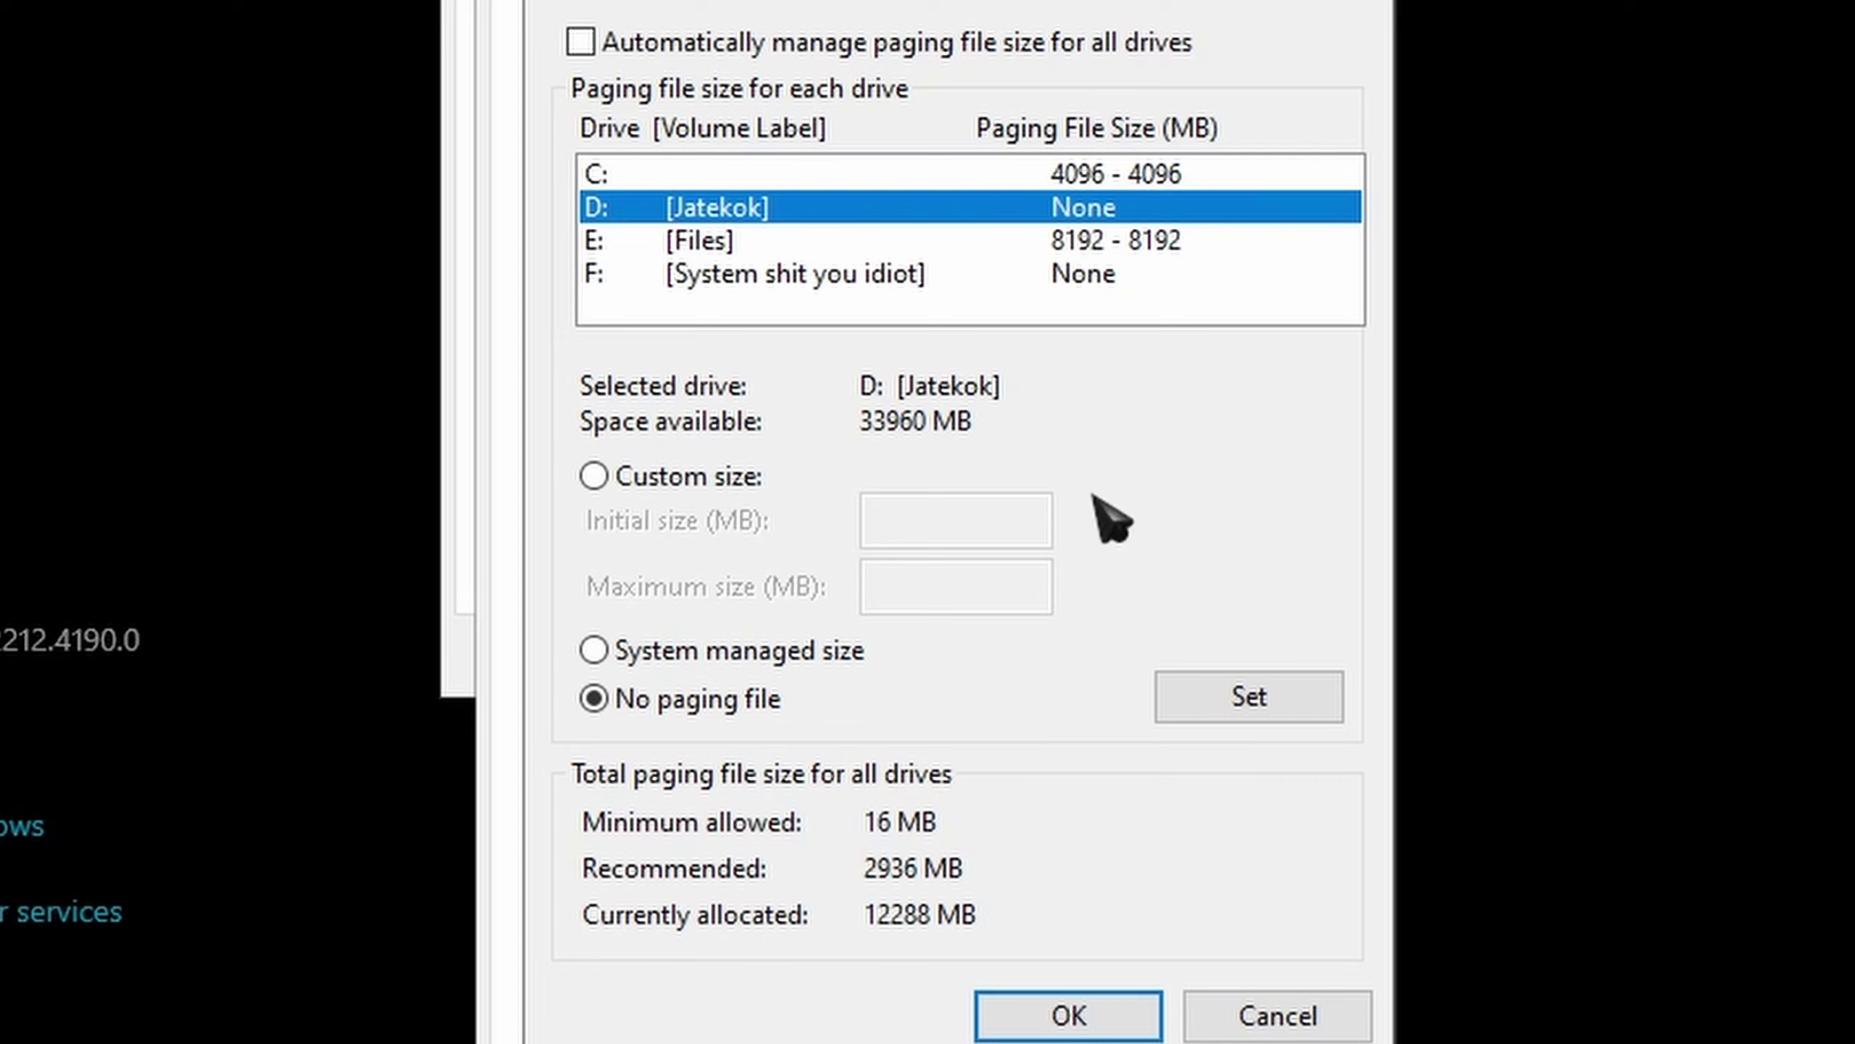
{"action": "left_click", "coordinate": [1173, 177]}
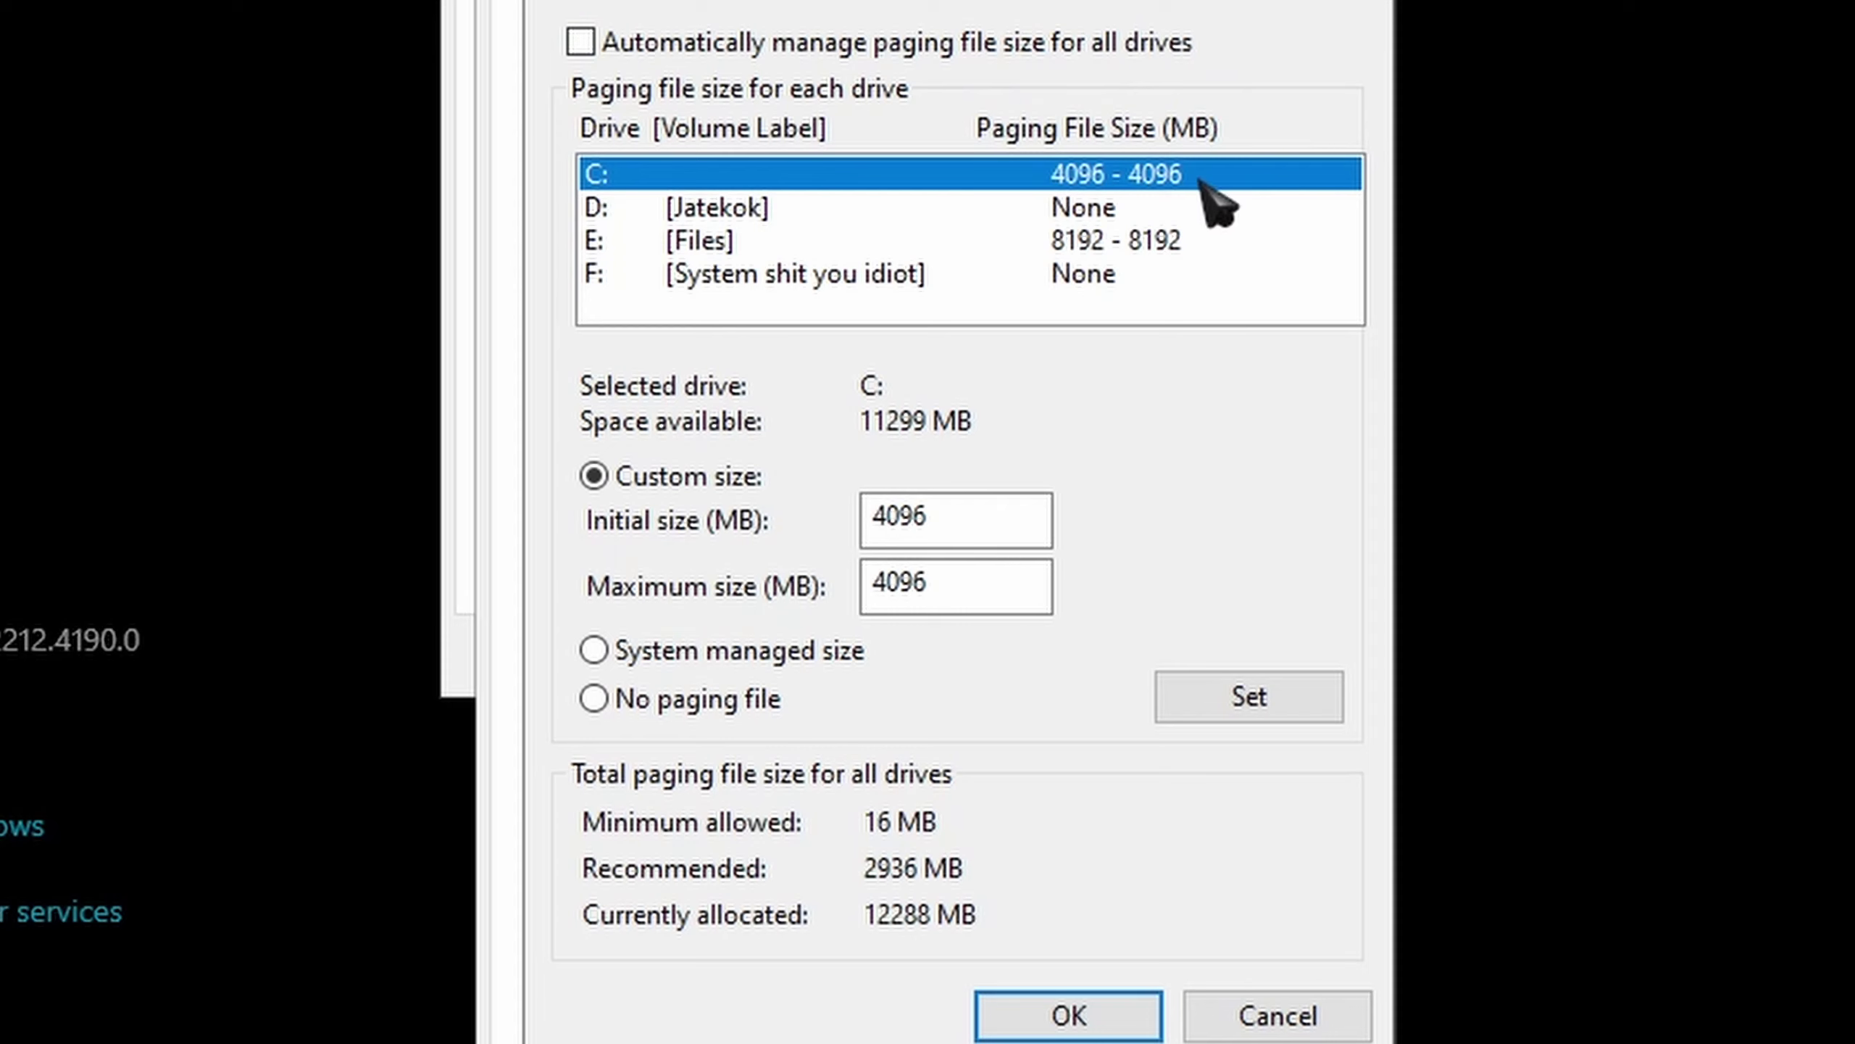
Step: Select E: [Files] with automatic paging file management left turned off
{"action": "left_click", "coordinate": [785, 240]}
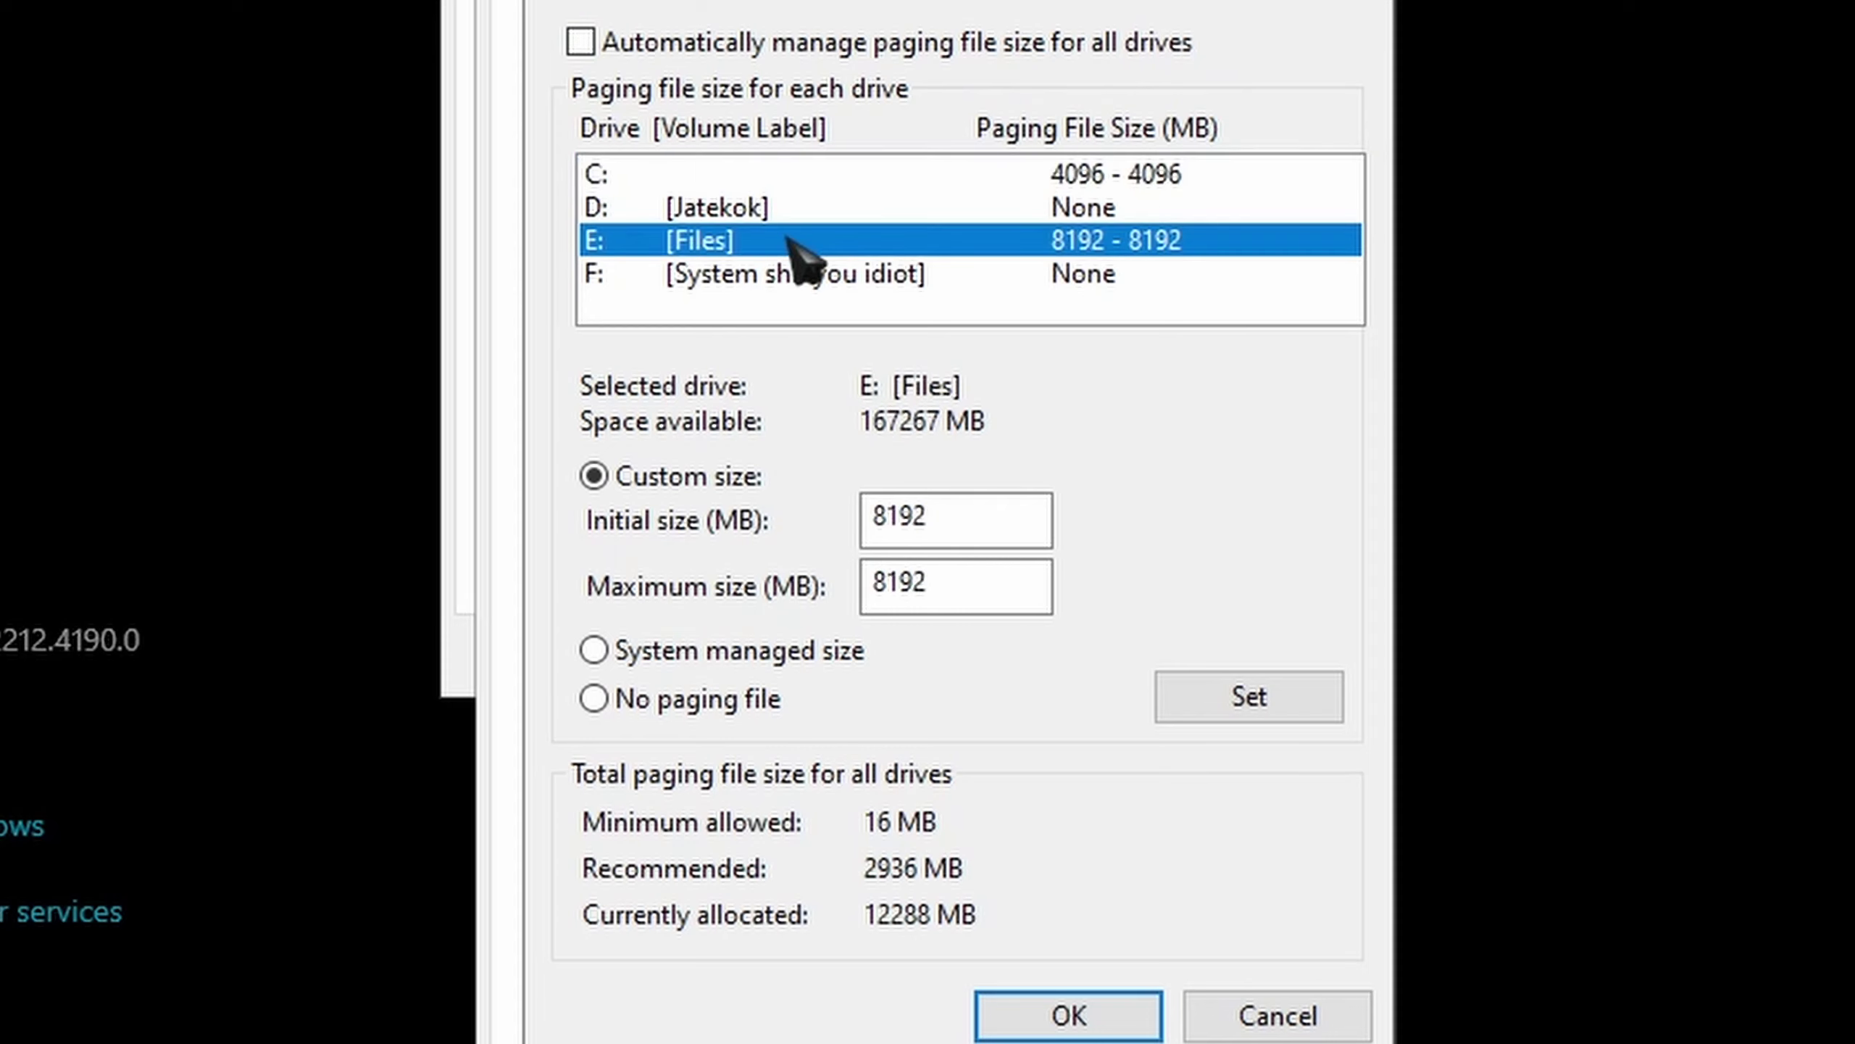
{"action": "left_click", "coordinate": [727, 33]}
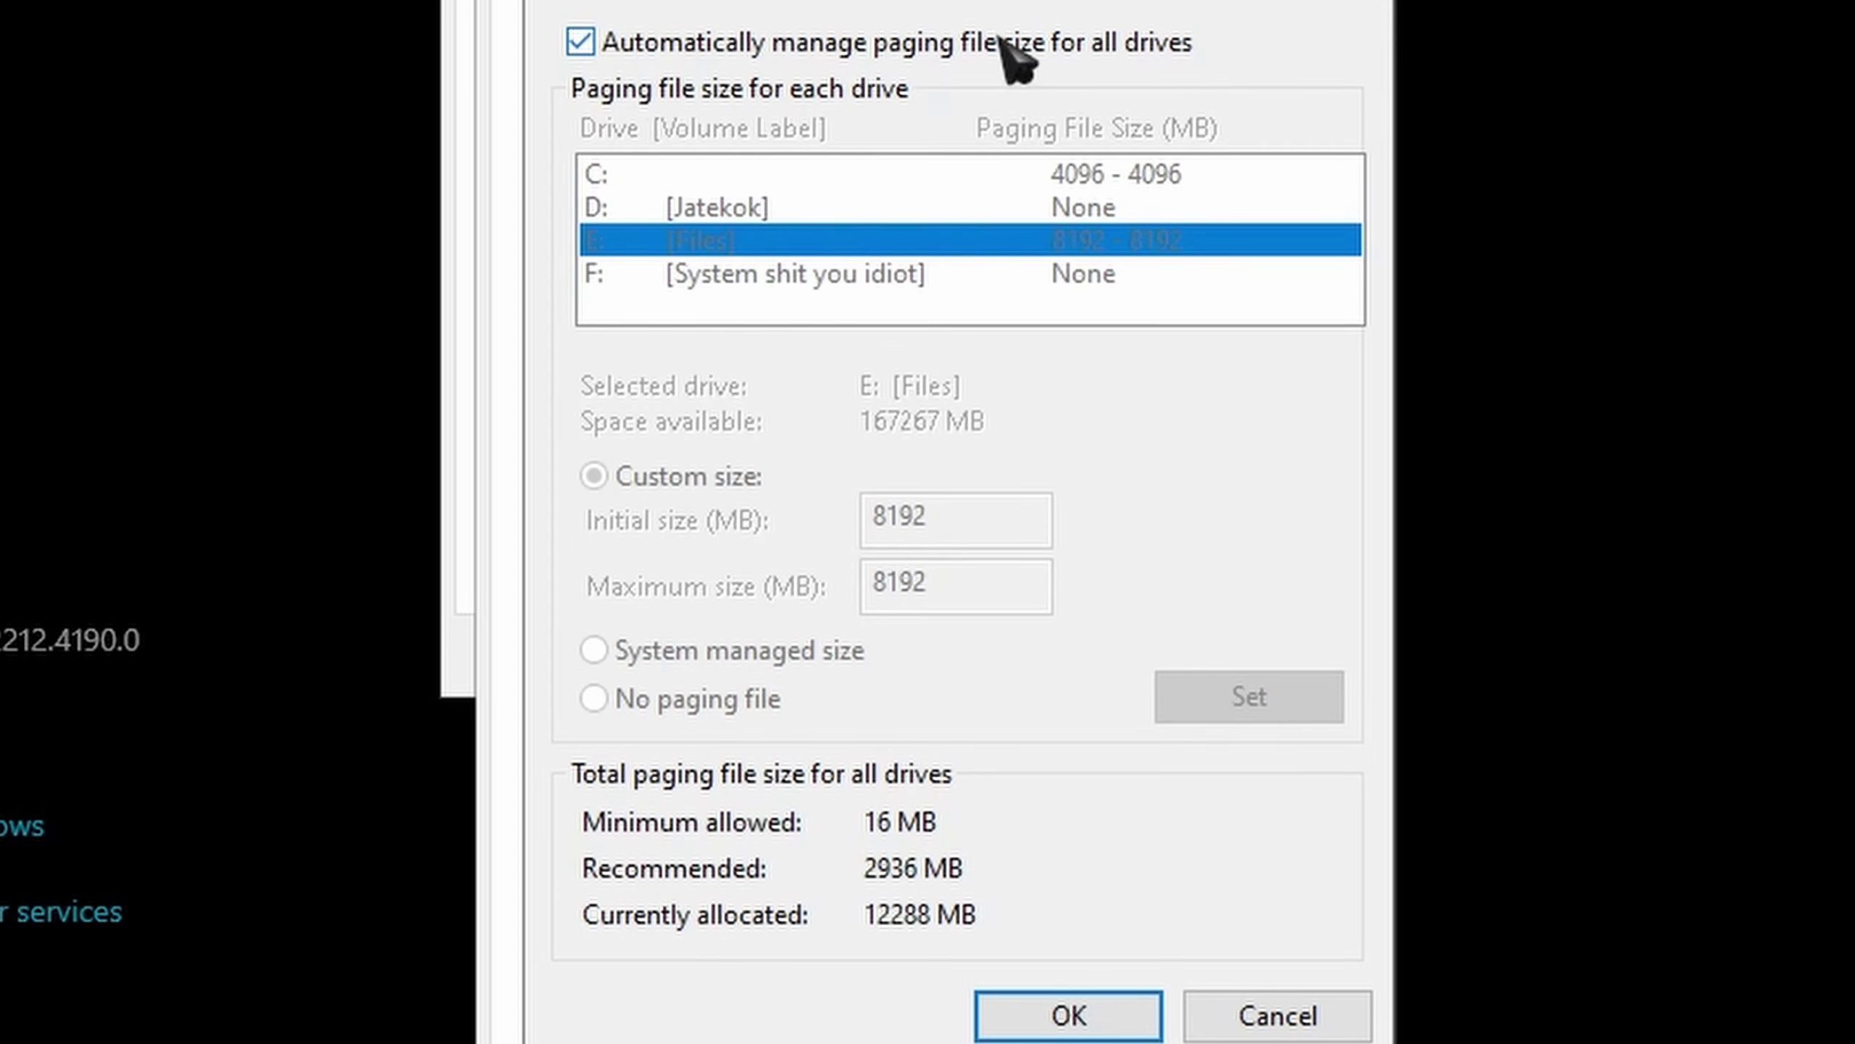
{"action": "left_click", "coordinate": [1026, 44]}
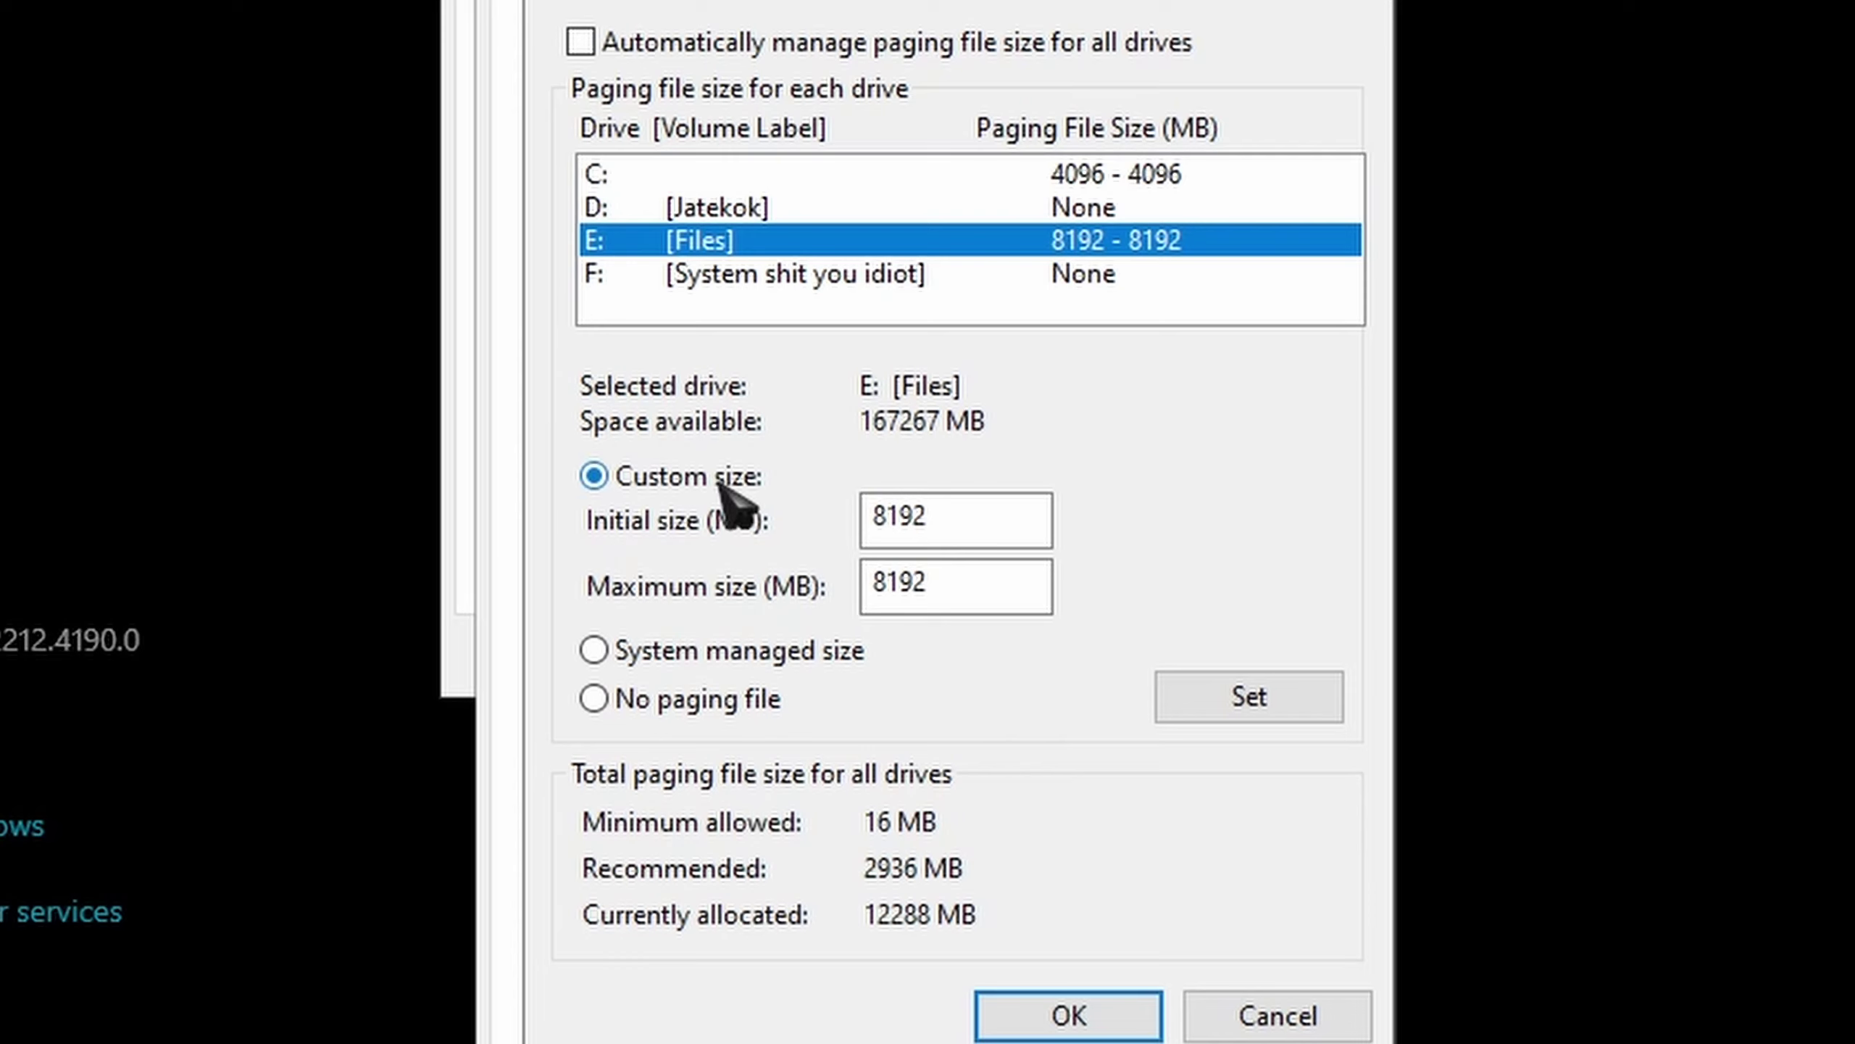
Step: Set a custom 8192 MB initial and maximum paging file on drive E: and confirm with OK
{"action": "left_click", "coordinate": [974, 518]}
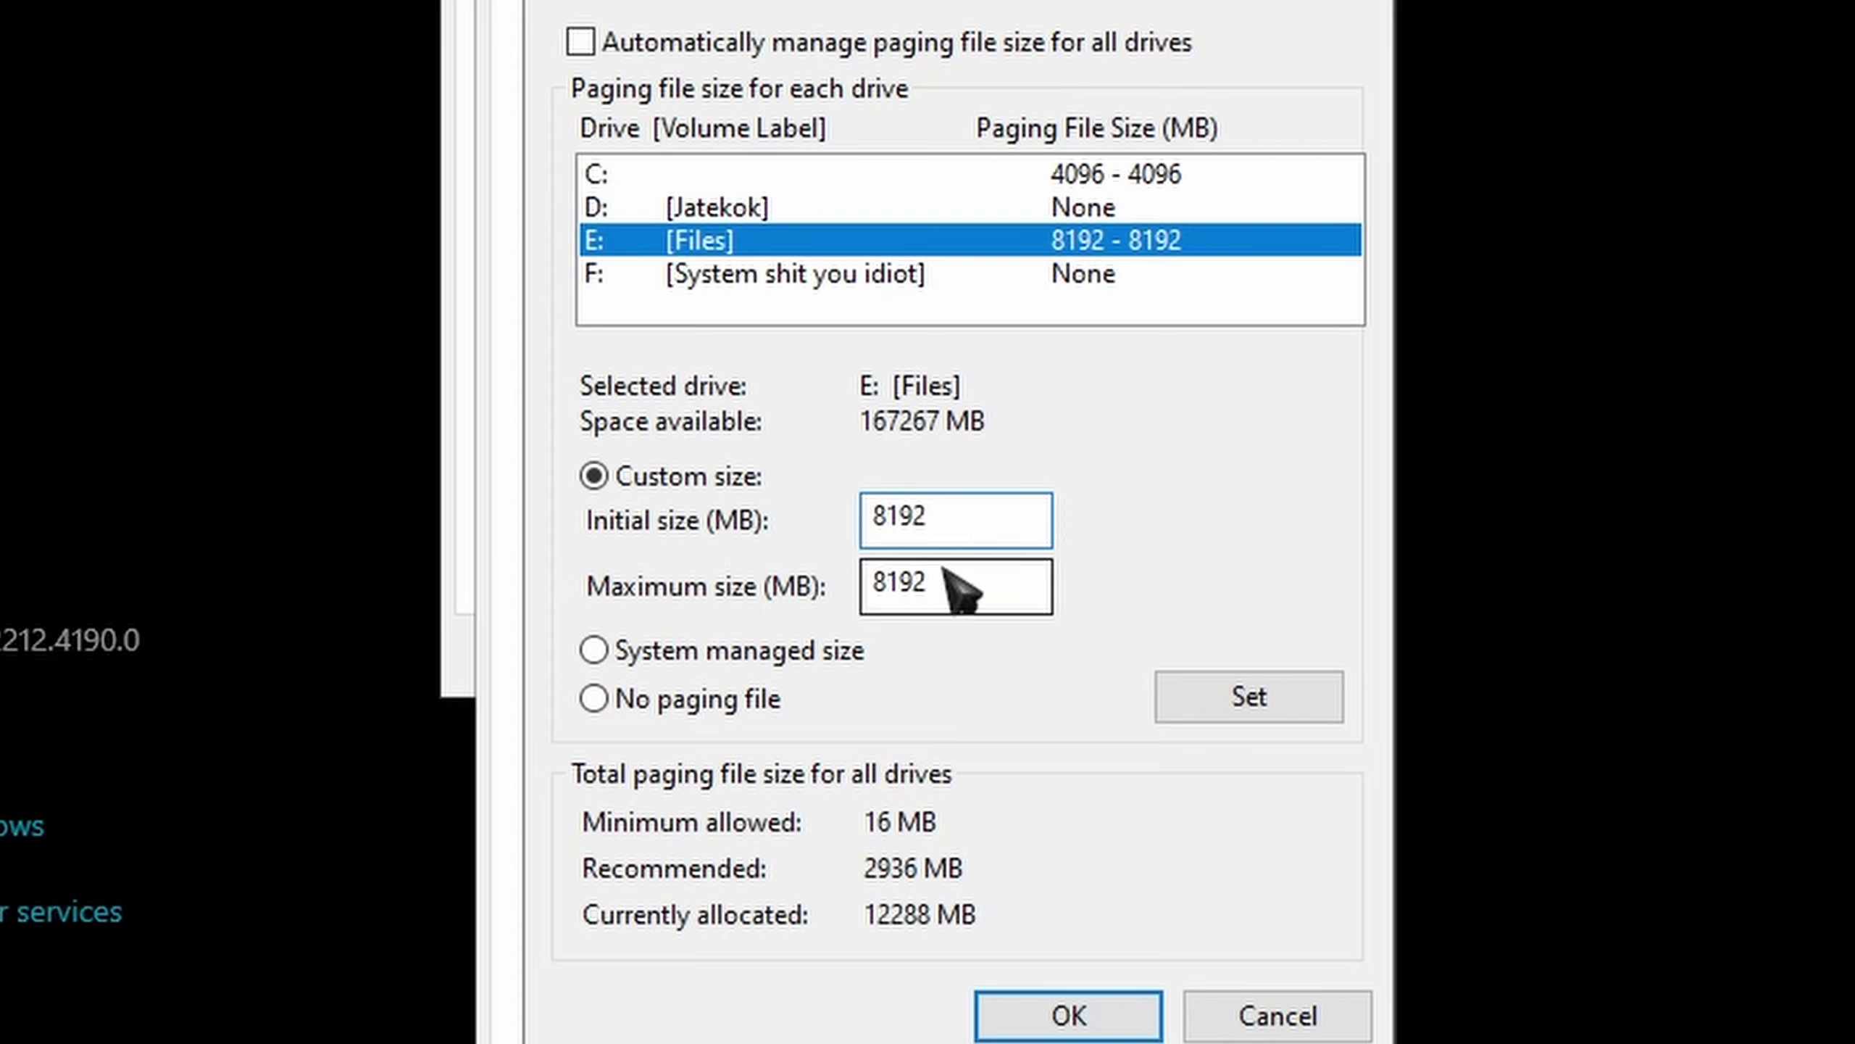
{"action": "type", "text": "800"}
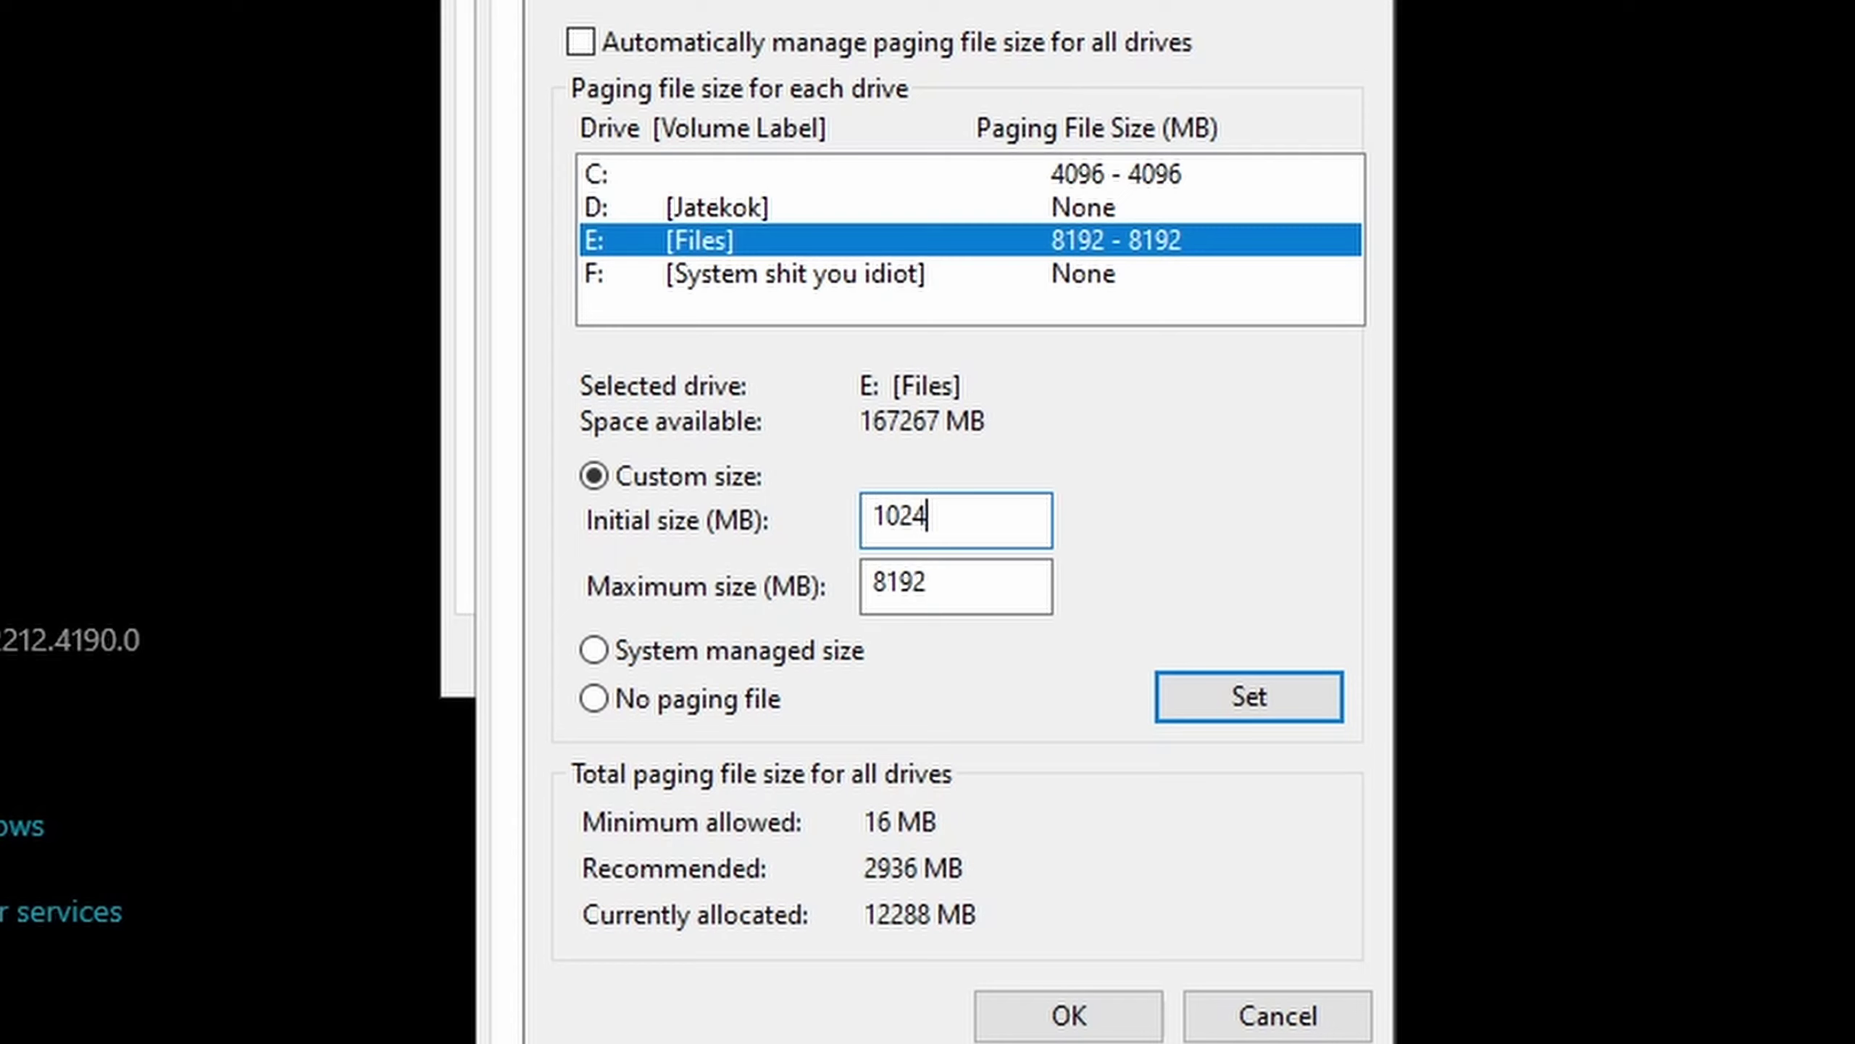
{"action": "double_click", "coordinate": [983, 519]}
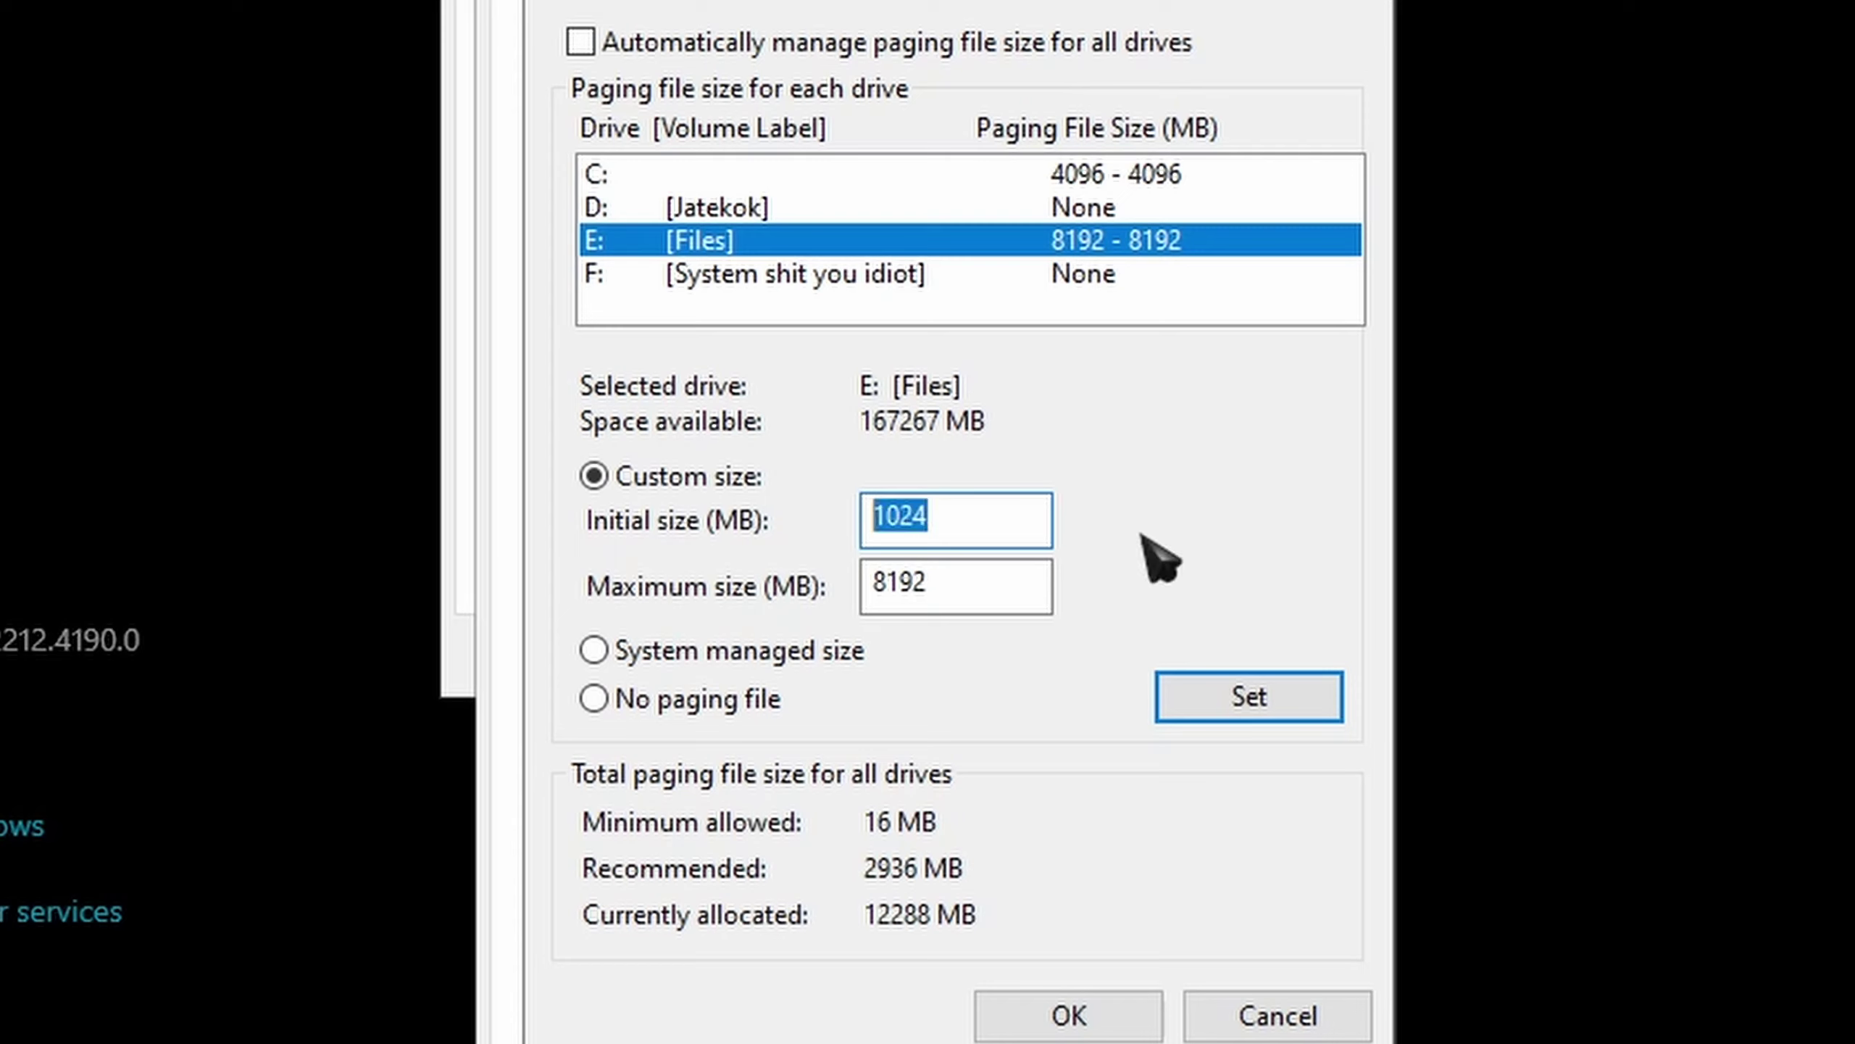
{"action": "left_click", "coordinate": [1015, 527]}
{"action": "left_click_drag", "start_coordinate": [1014, 527], "coordinate": [887, 518]}
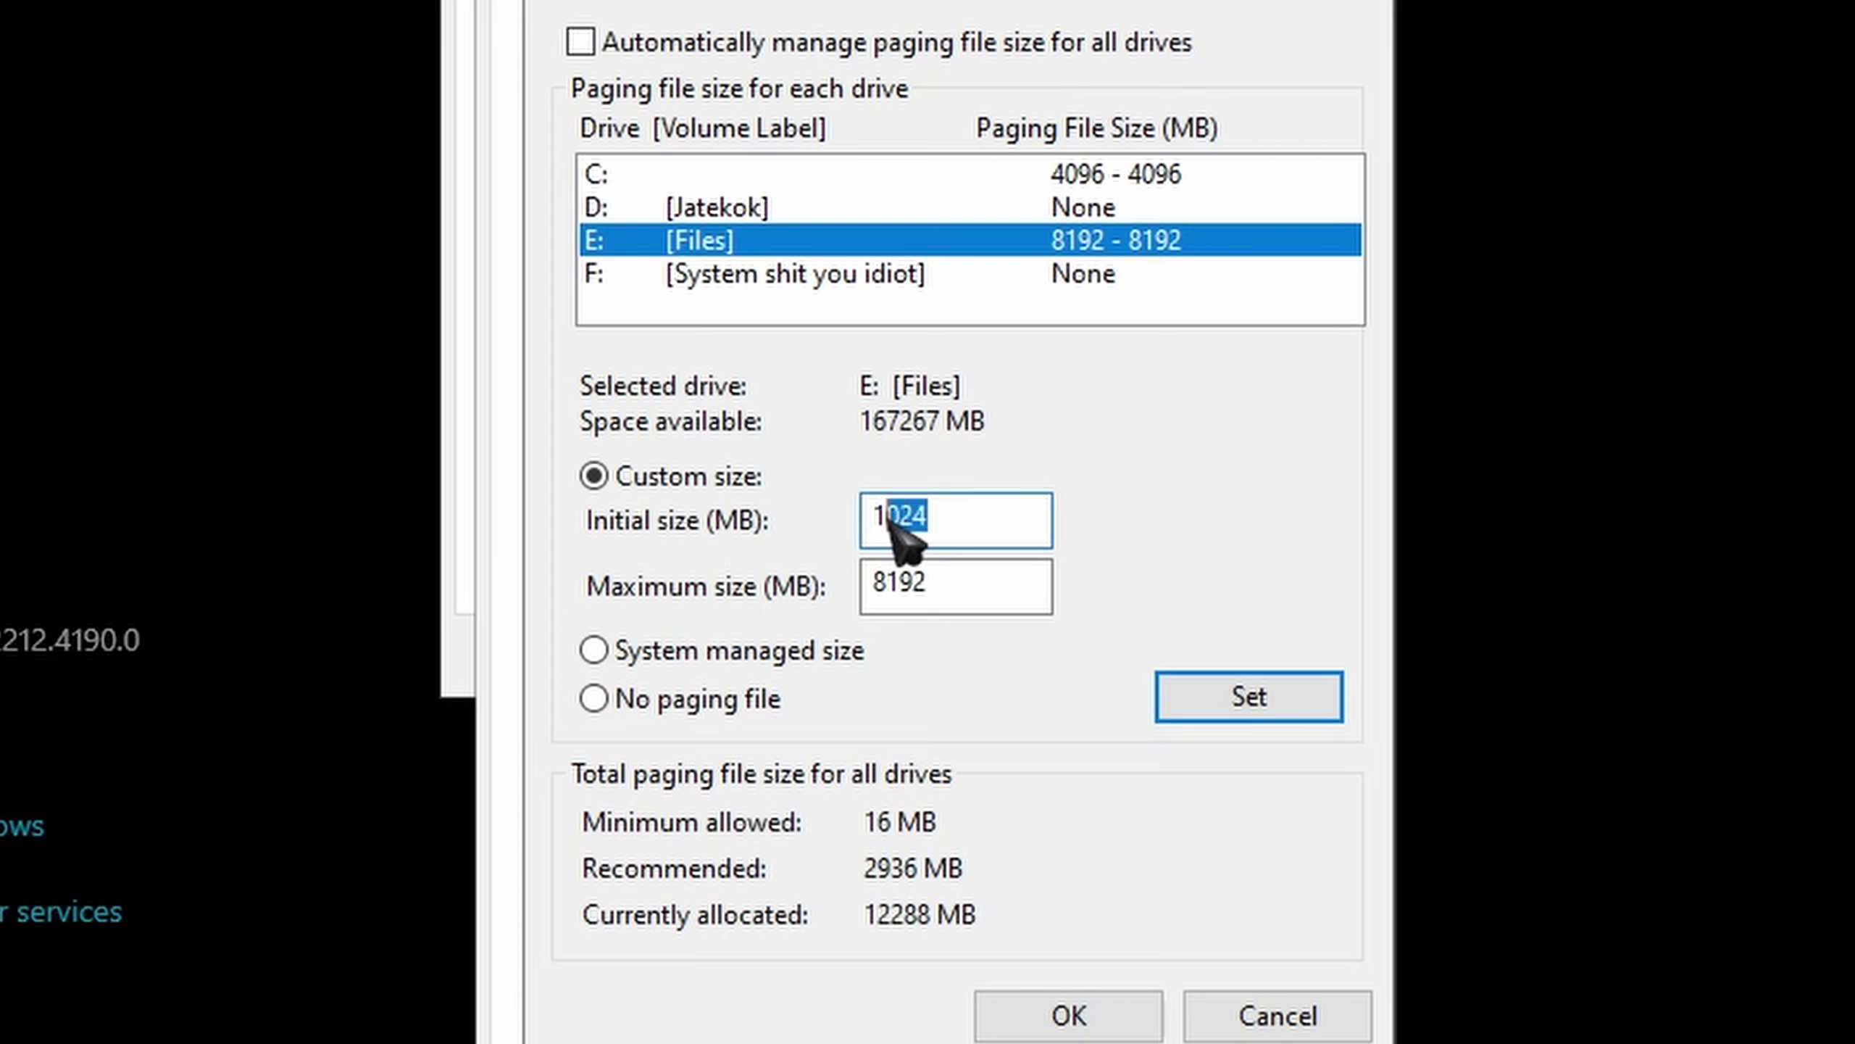
{"action": "left_click", "coordinate": [1043, 501]}
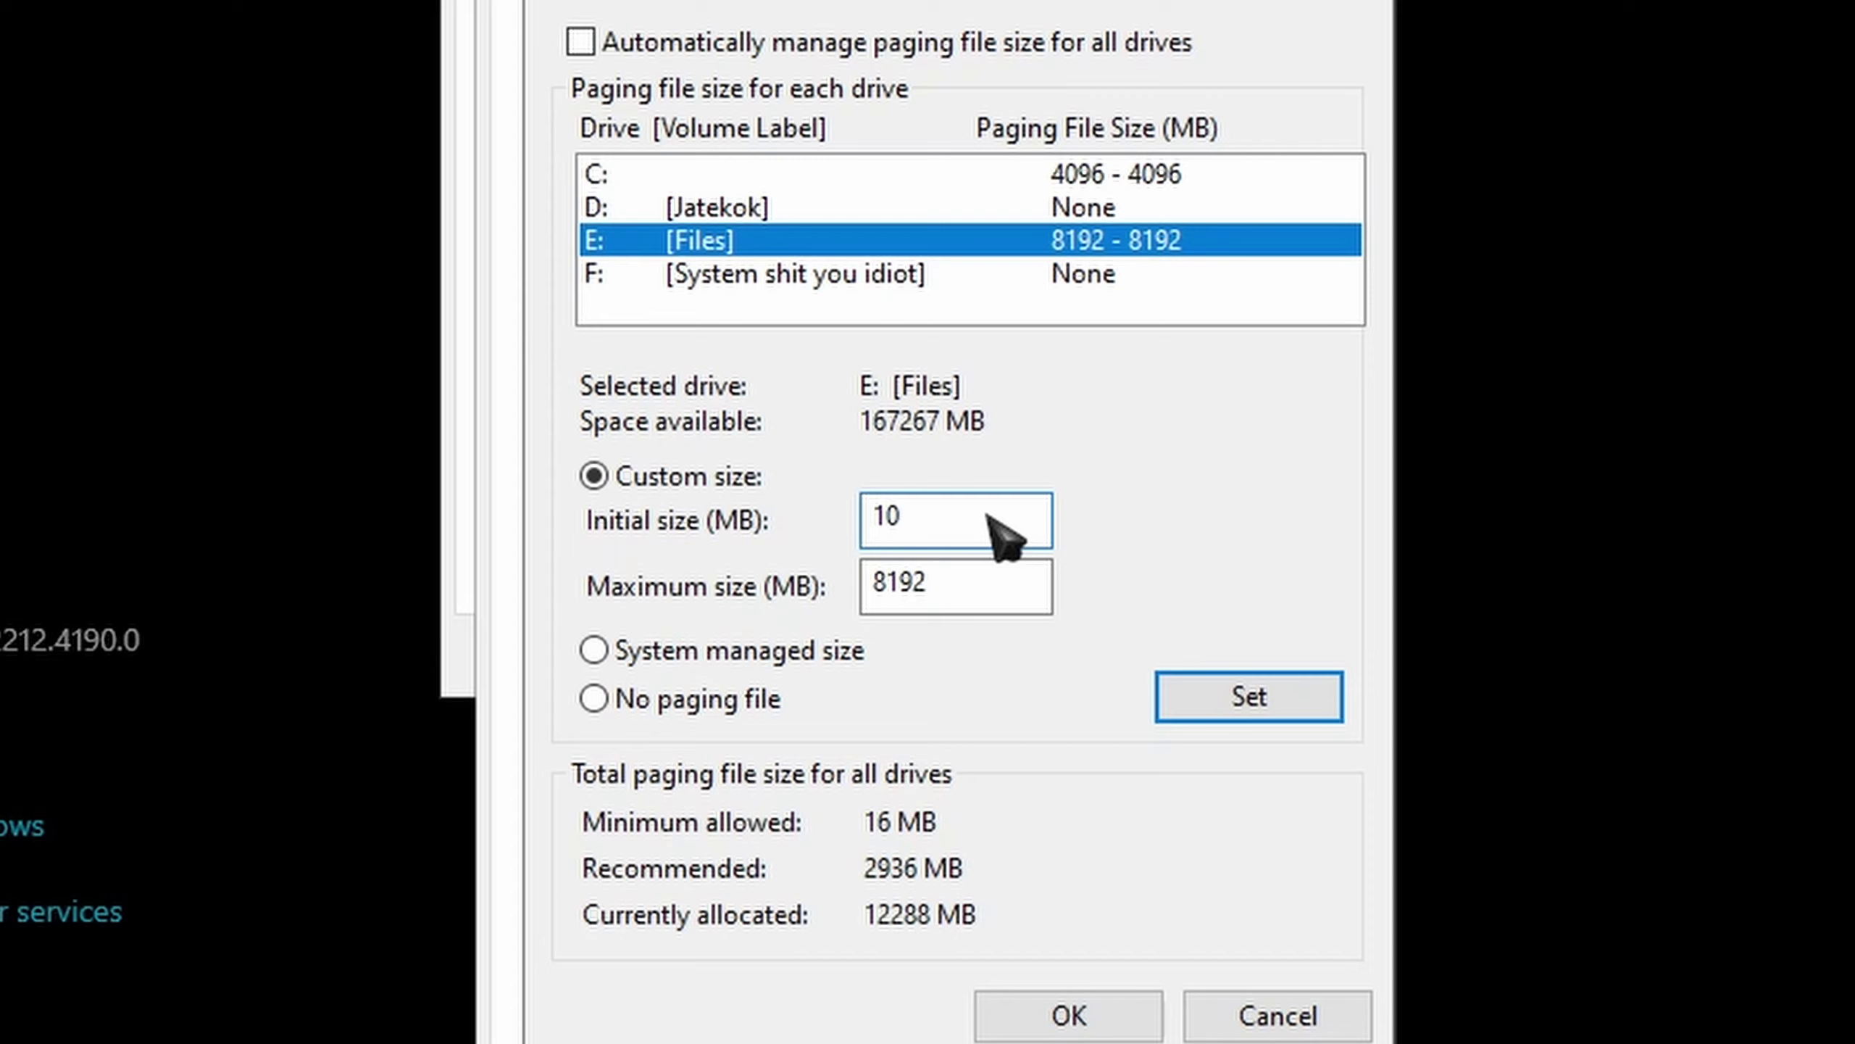
{"action": "type", "text": "8"}
{"action": "key", "text": "ctrl+a"}
{"action": "type", "text": "81"}
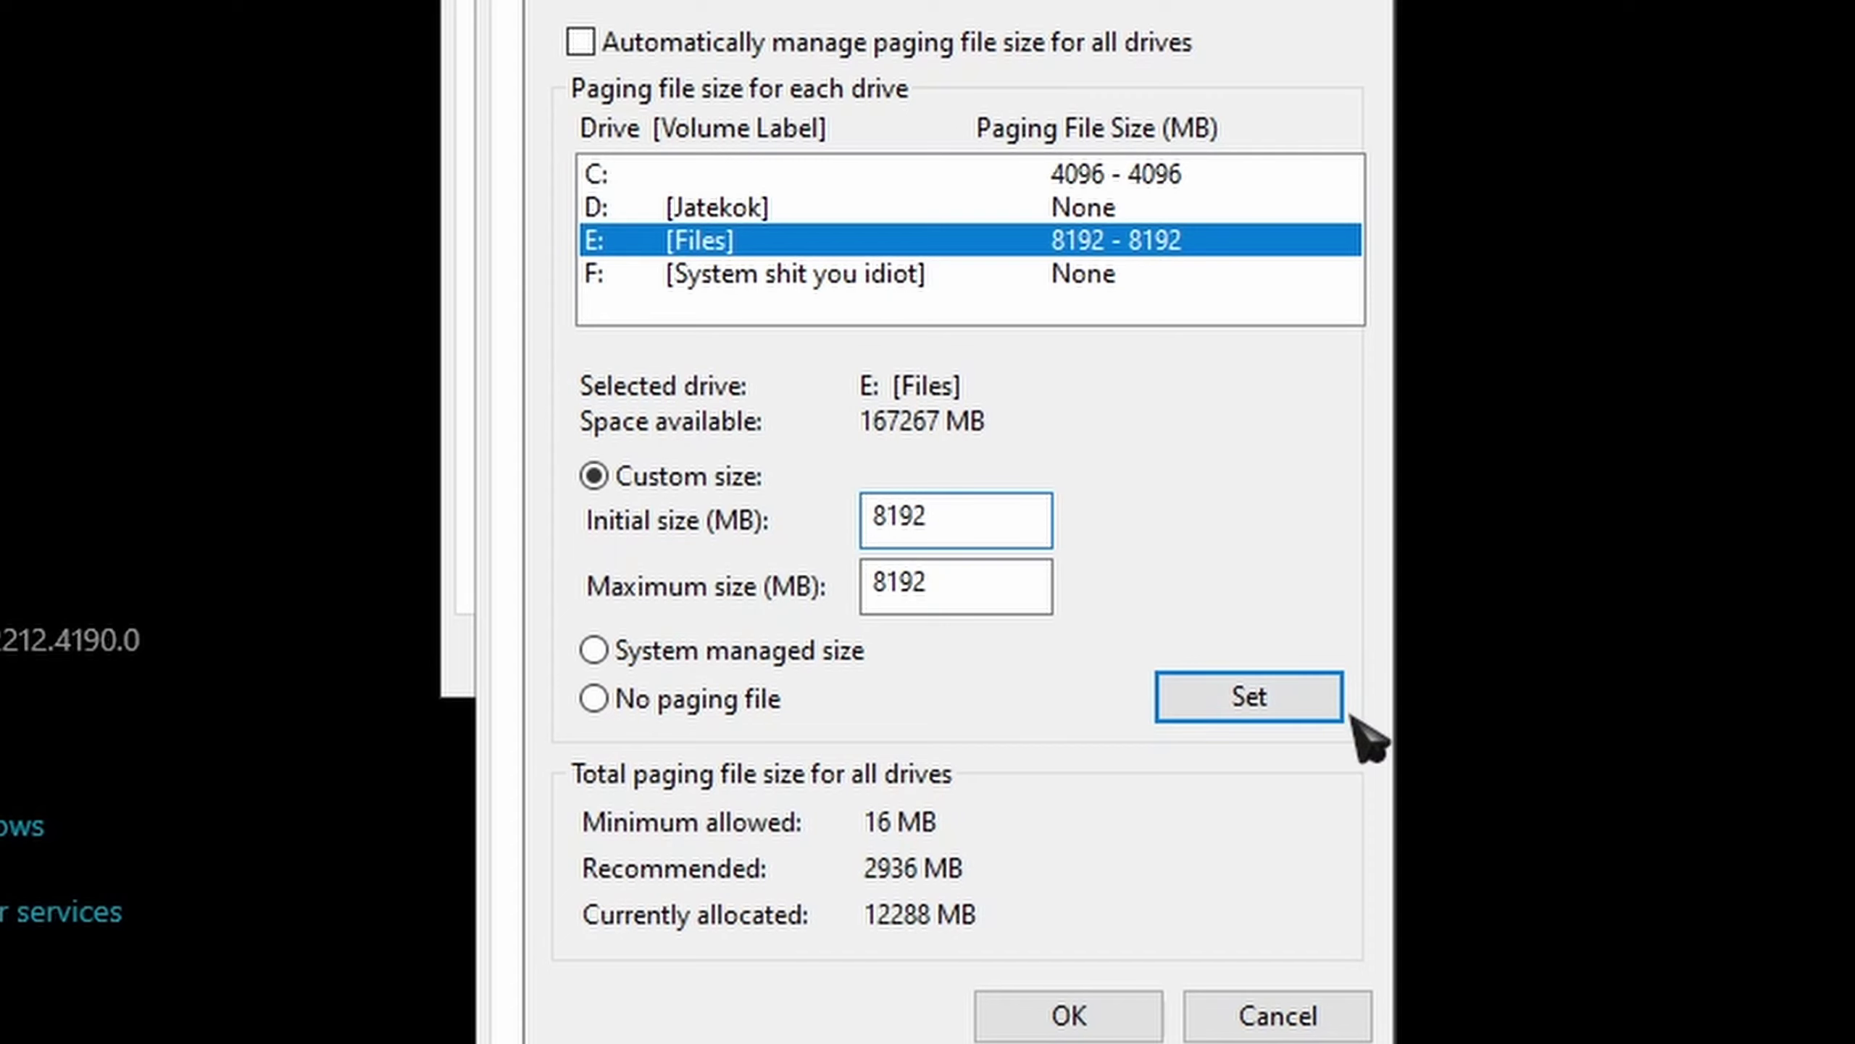
{"action": "left_click", "coordinate": [1290, 690]}
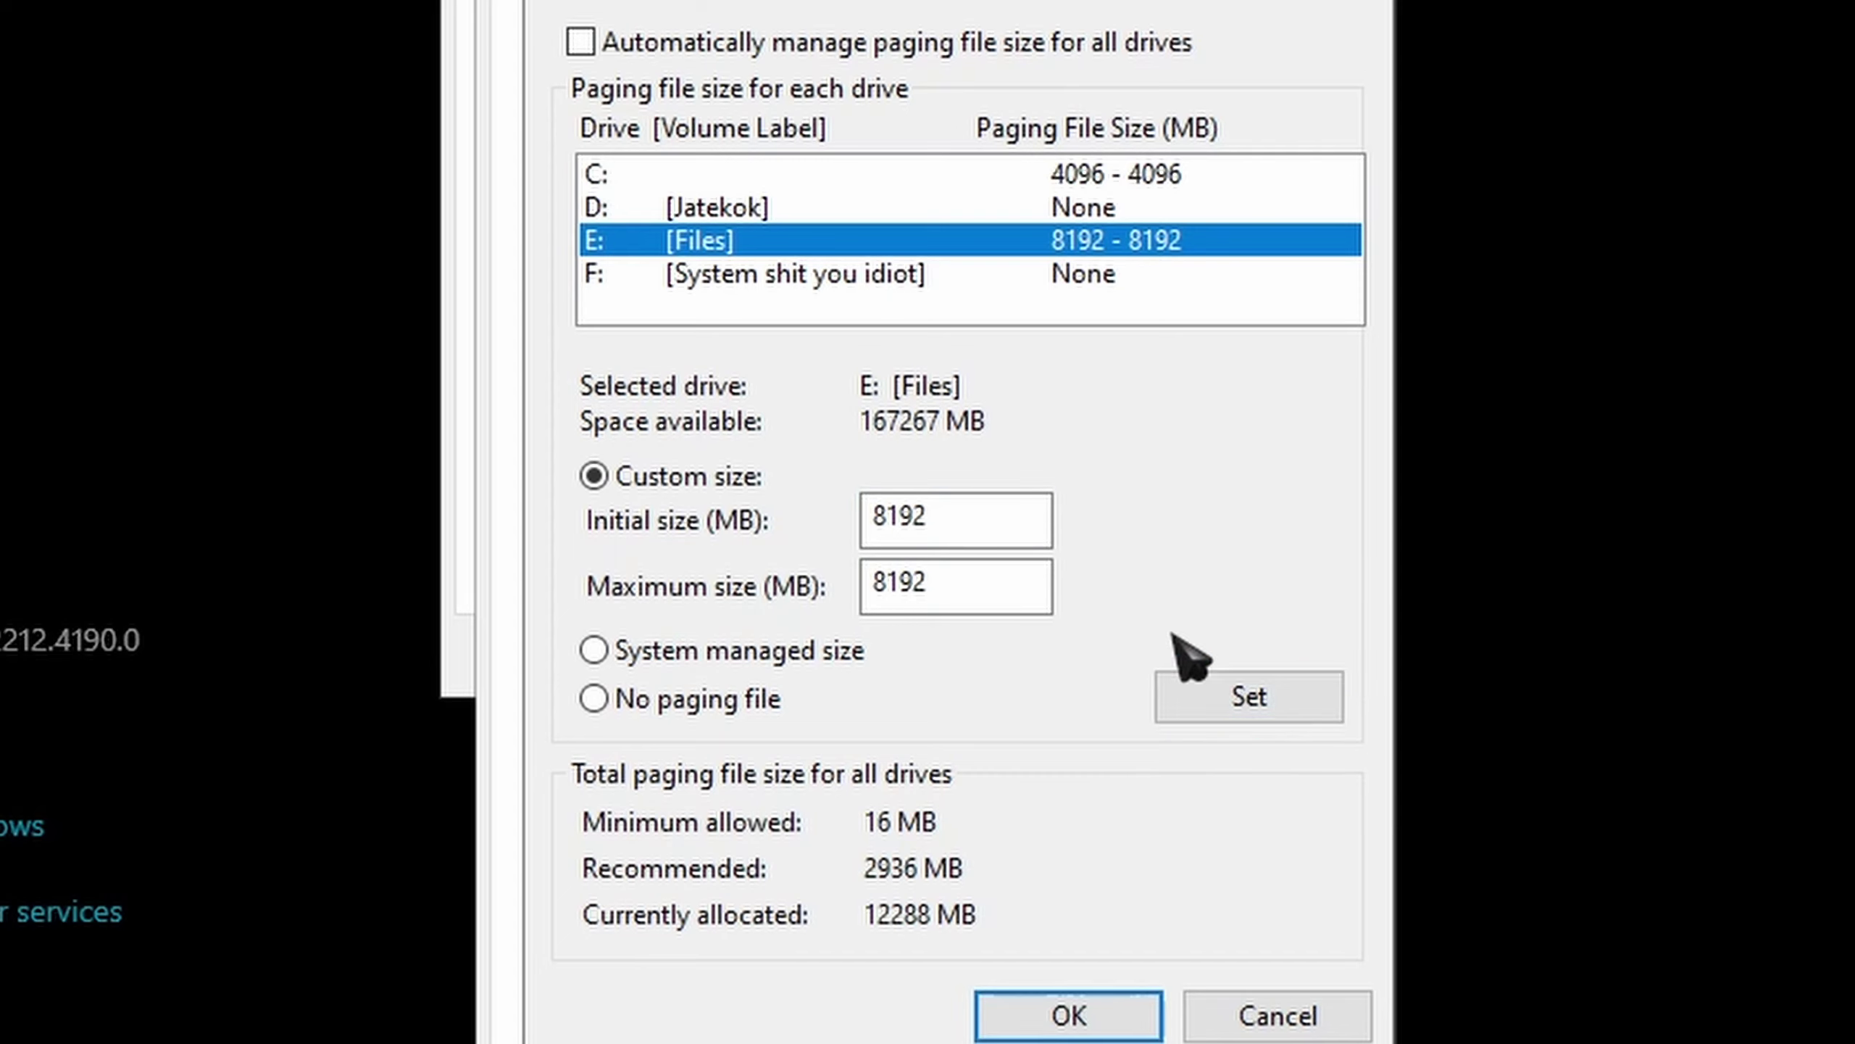
{"action": "left_click", "coordinate": [1096, 1019]}
Step: Close Performance Options and System Properties with OK, then launch Task Manager
{"action": "left_click", "coordinate": [1087, 1032]}
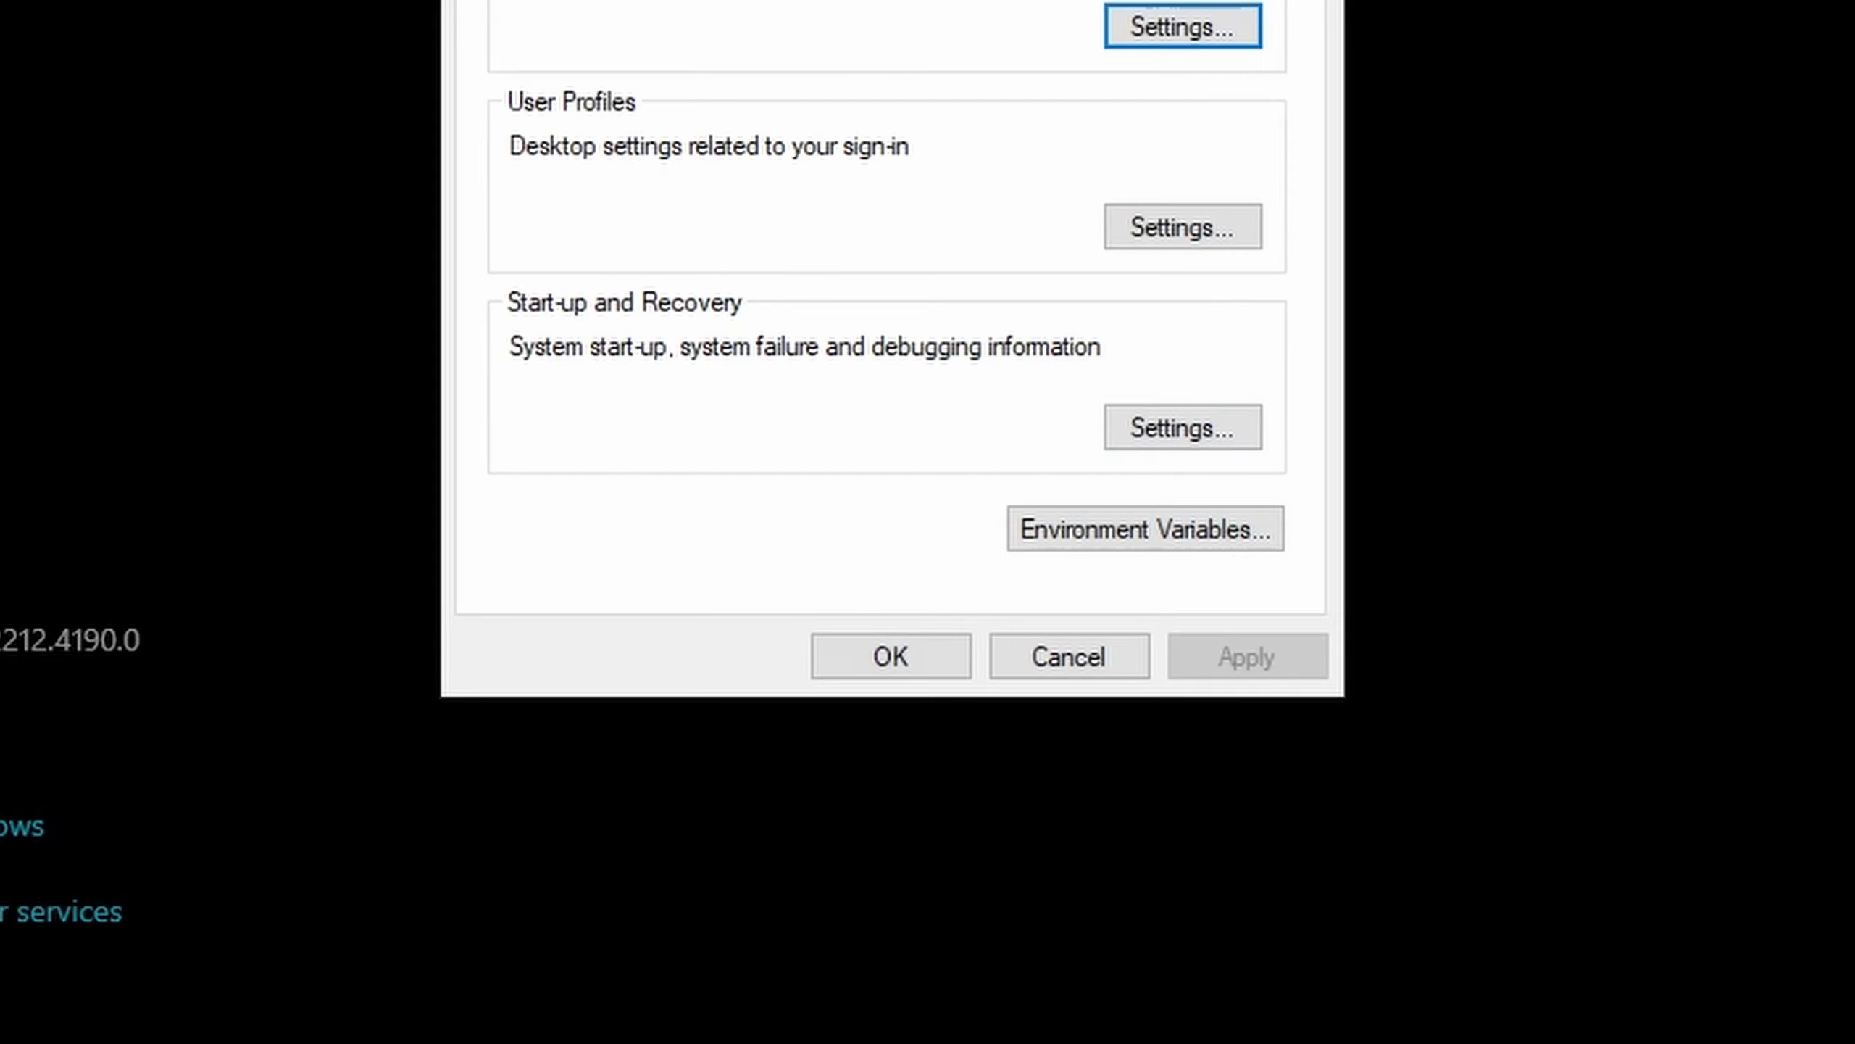
{"action": "left_click", "coordinate": [920, 657]}
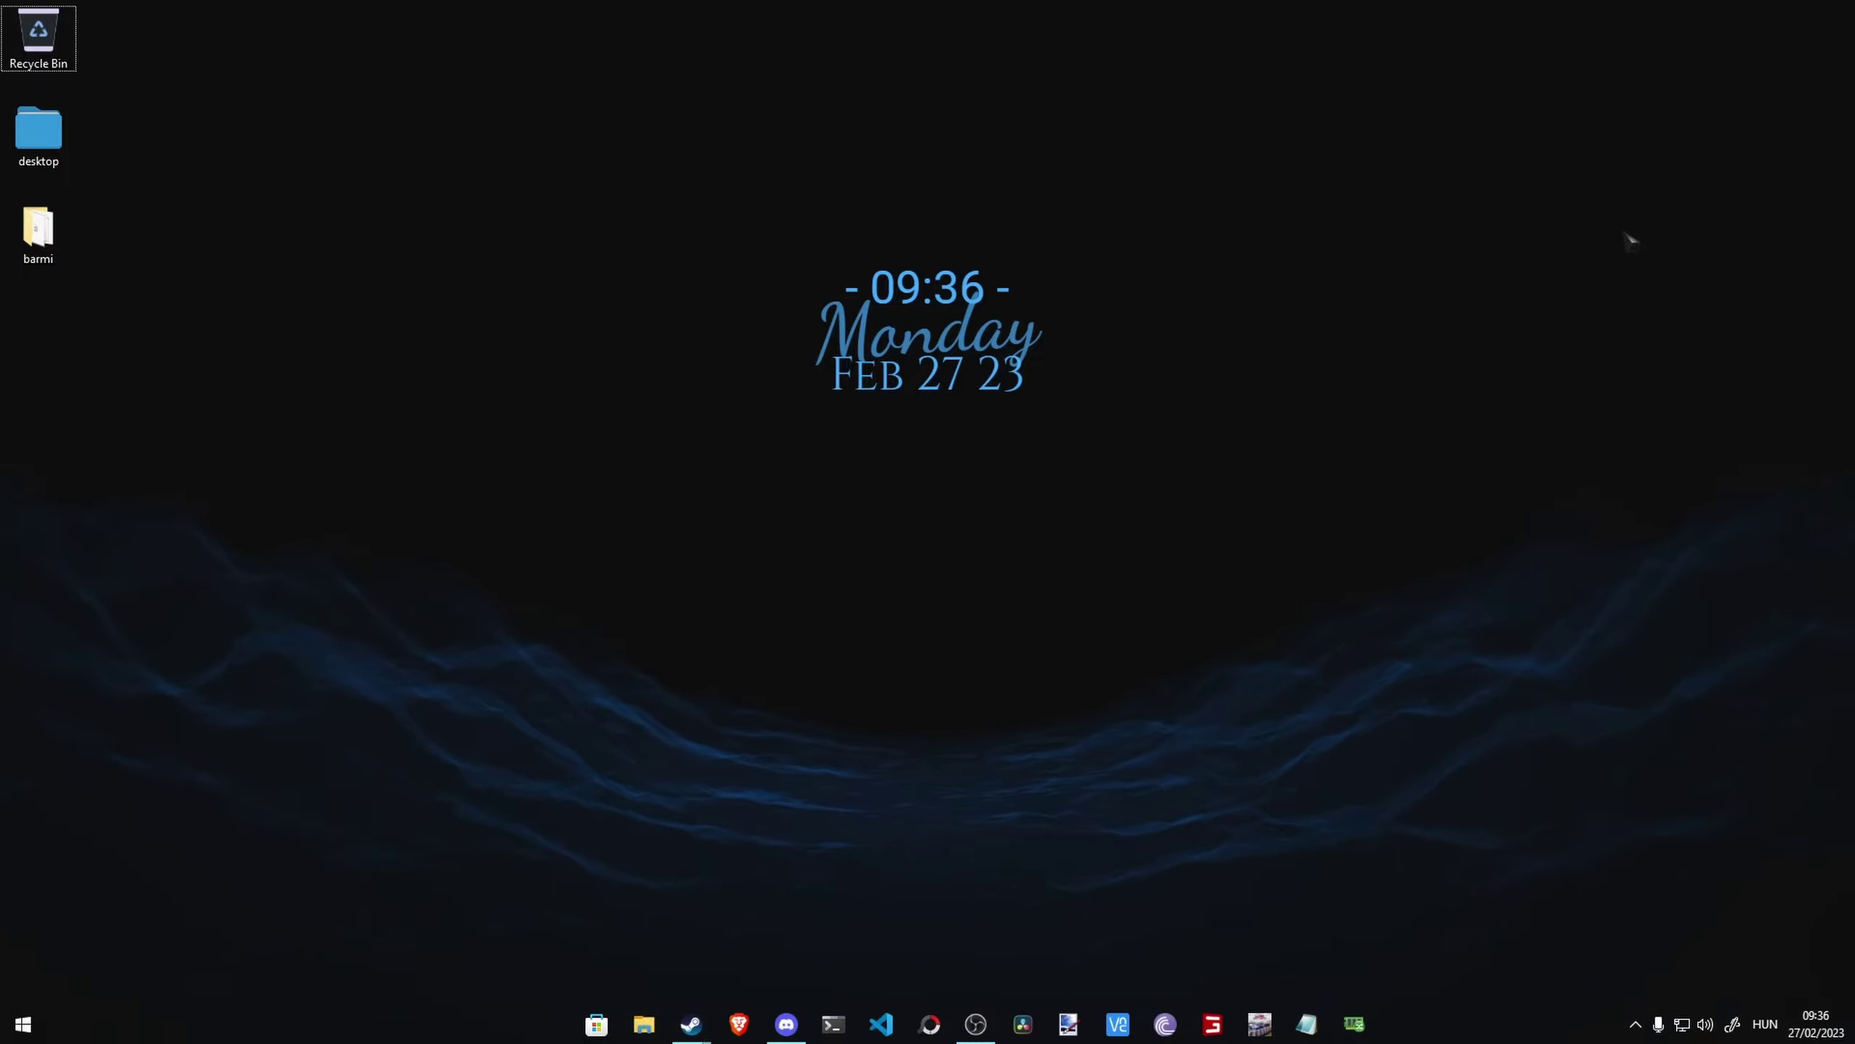
{"action": "key", "text": "ctrl+shift+Escape"}
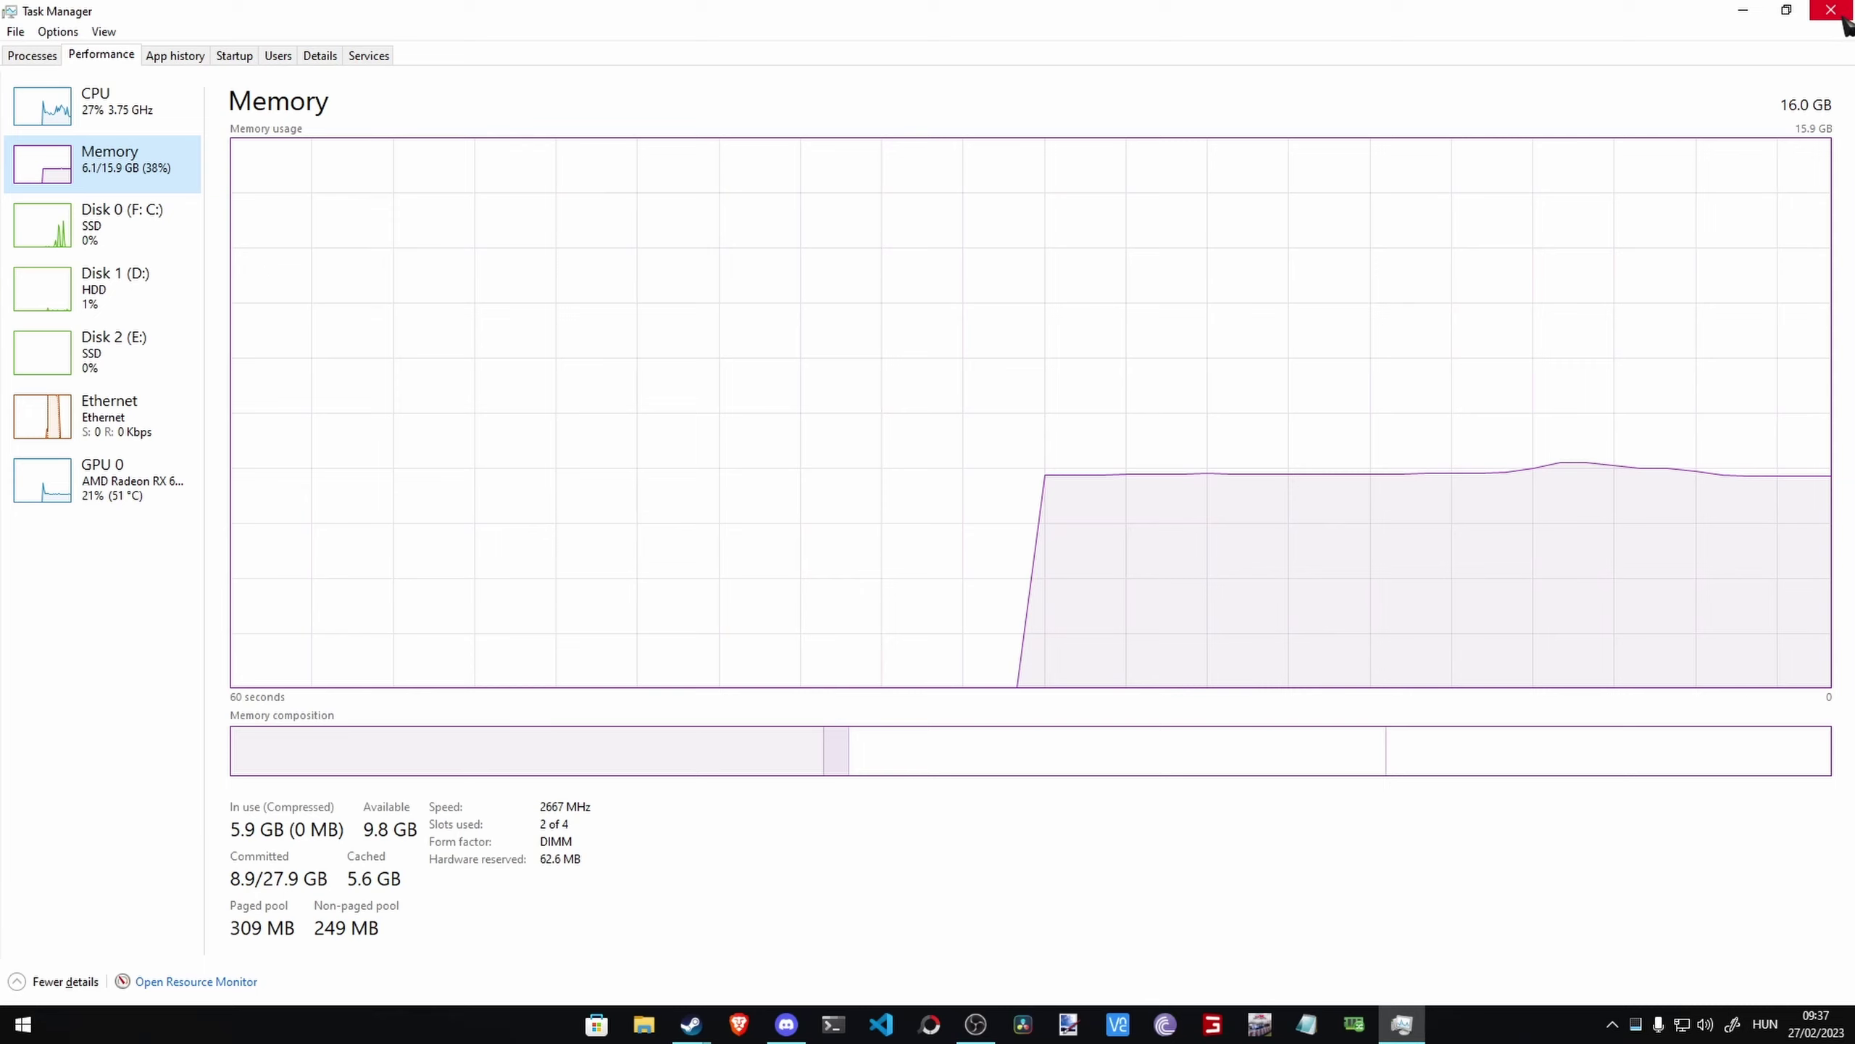
Step: Close Task Manager, revealing Wise Memory Optimizer at 35% memory use
{"action": "left_click", "coordinate": [1843, 18]}
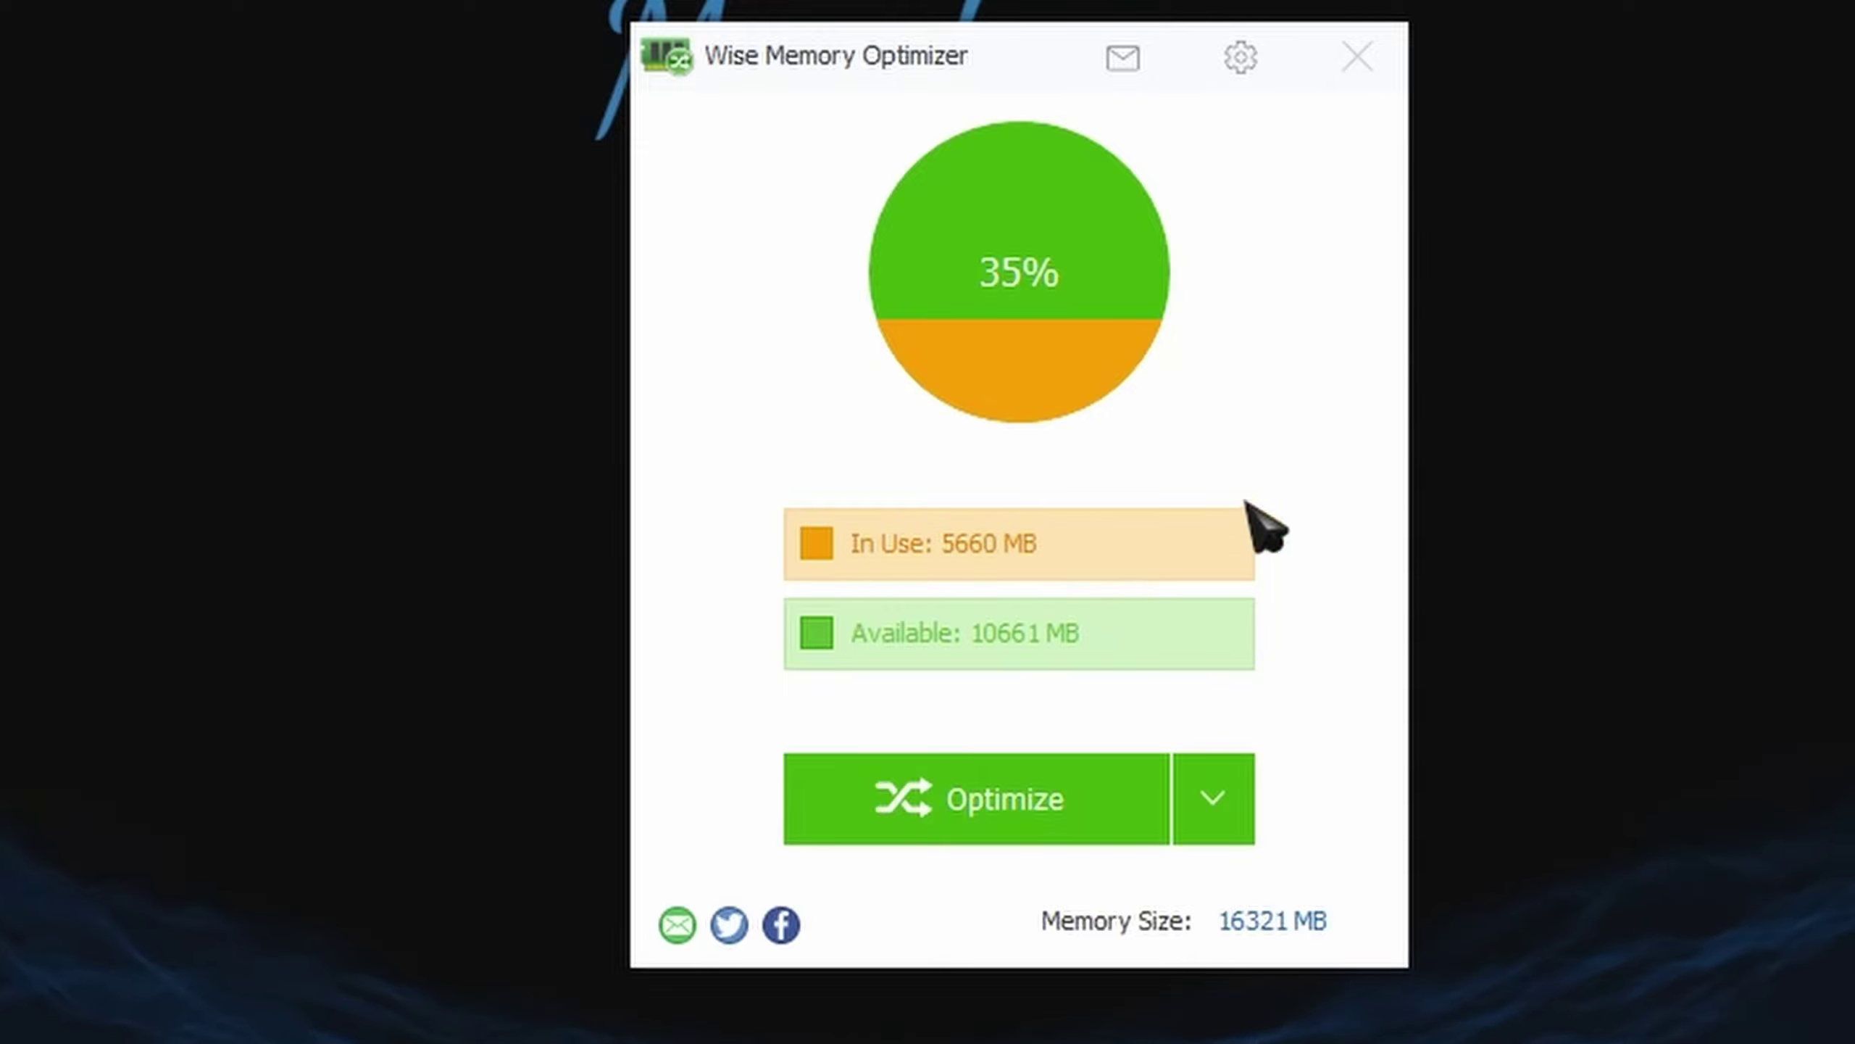
Step: Optimize memory to free 2.75 GB and compare it on Task Manager's maximised Memory graph
{"action": "left_click", "coordinate": [1066, 822]}
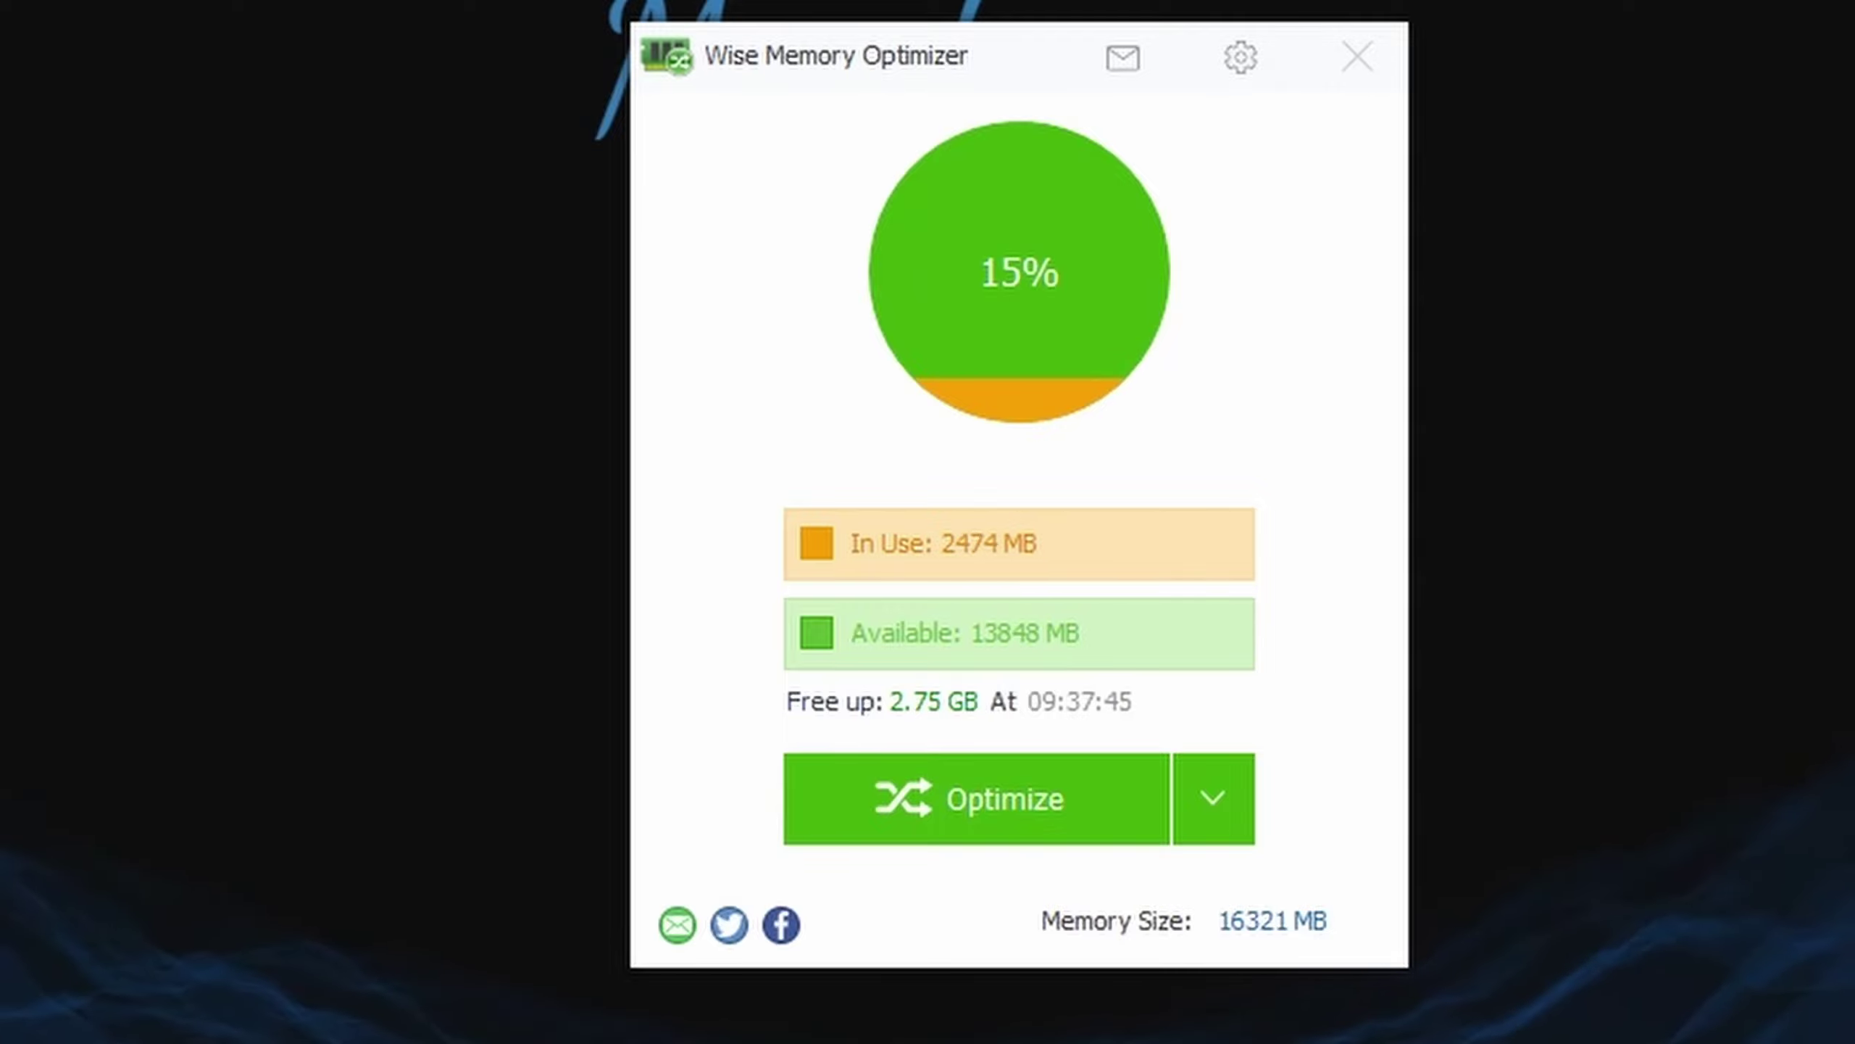
{"action": "key", "text": "alt+Tab"}
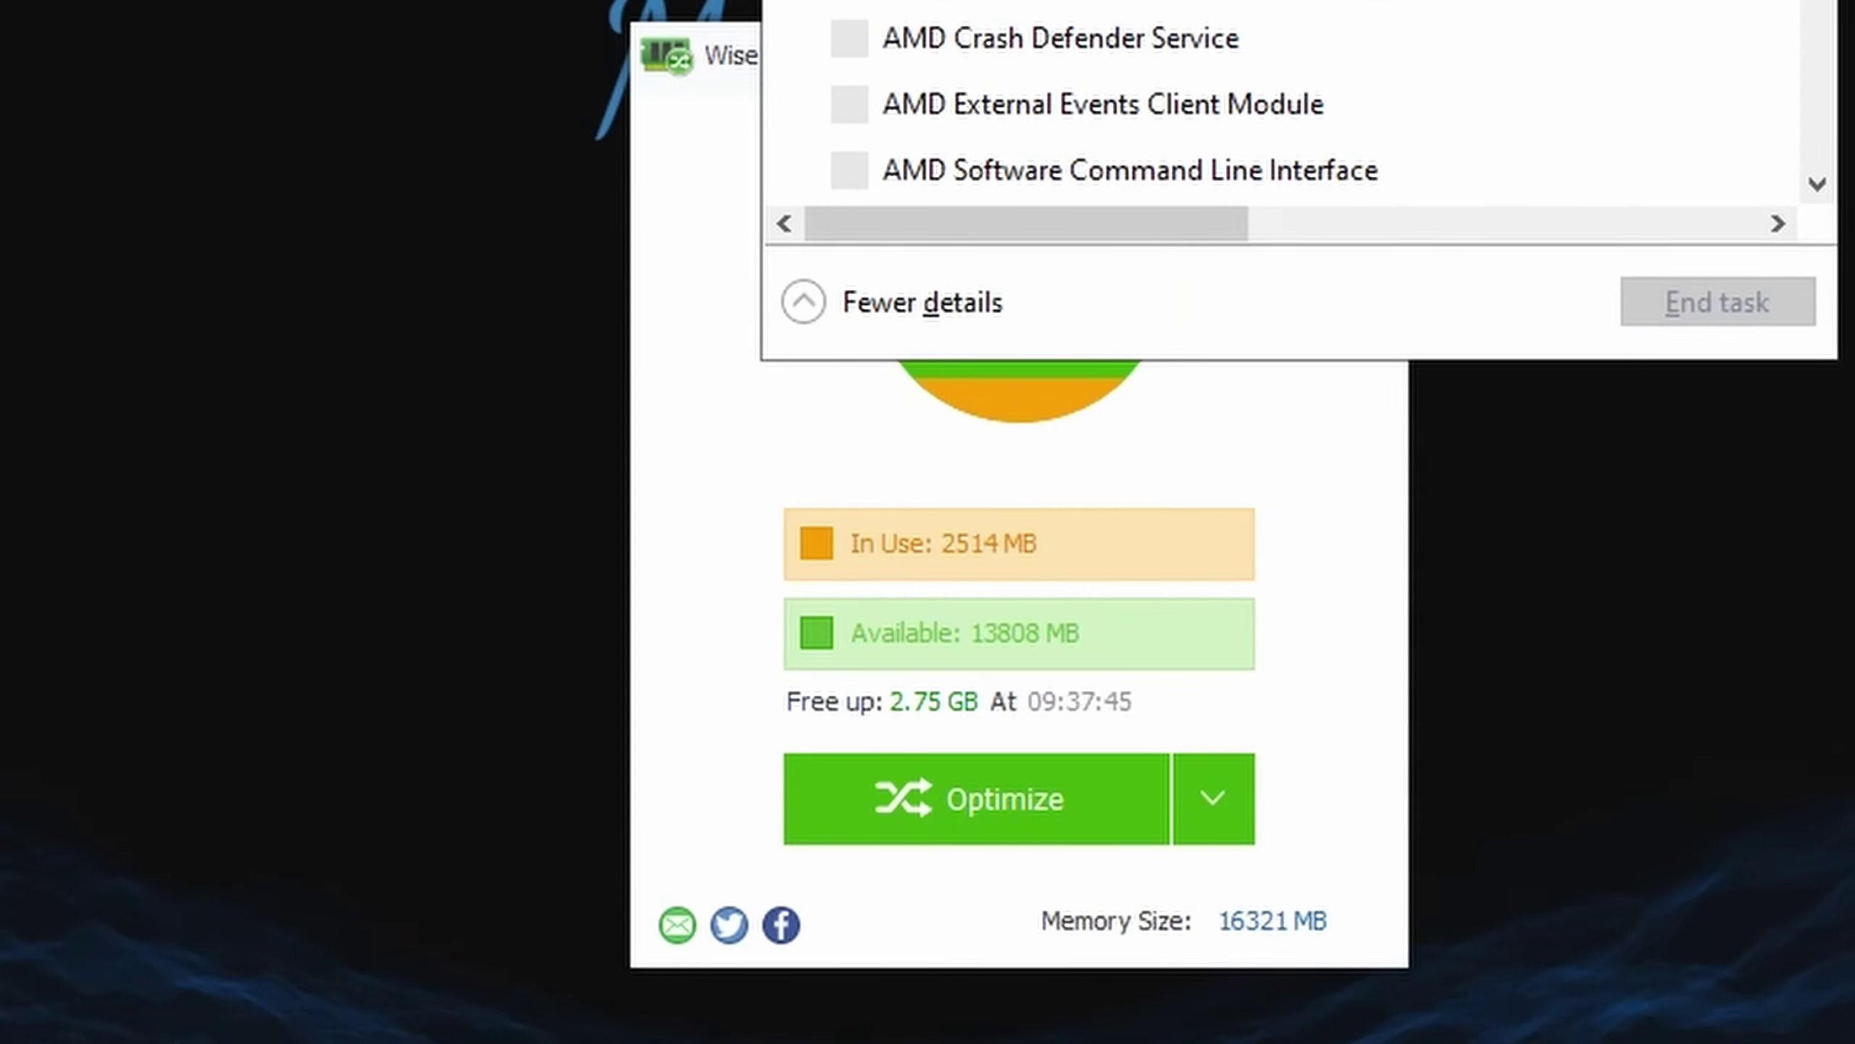
{"action": "left_click", "coordinate": [983, 58]}
{"action": "left_click", "coordinate": [1255, 16]}
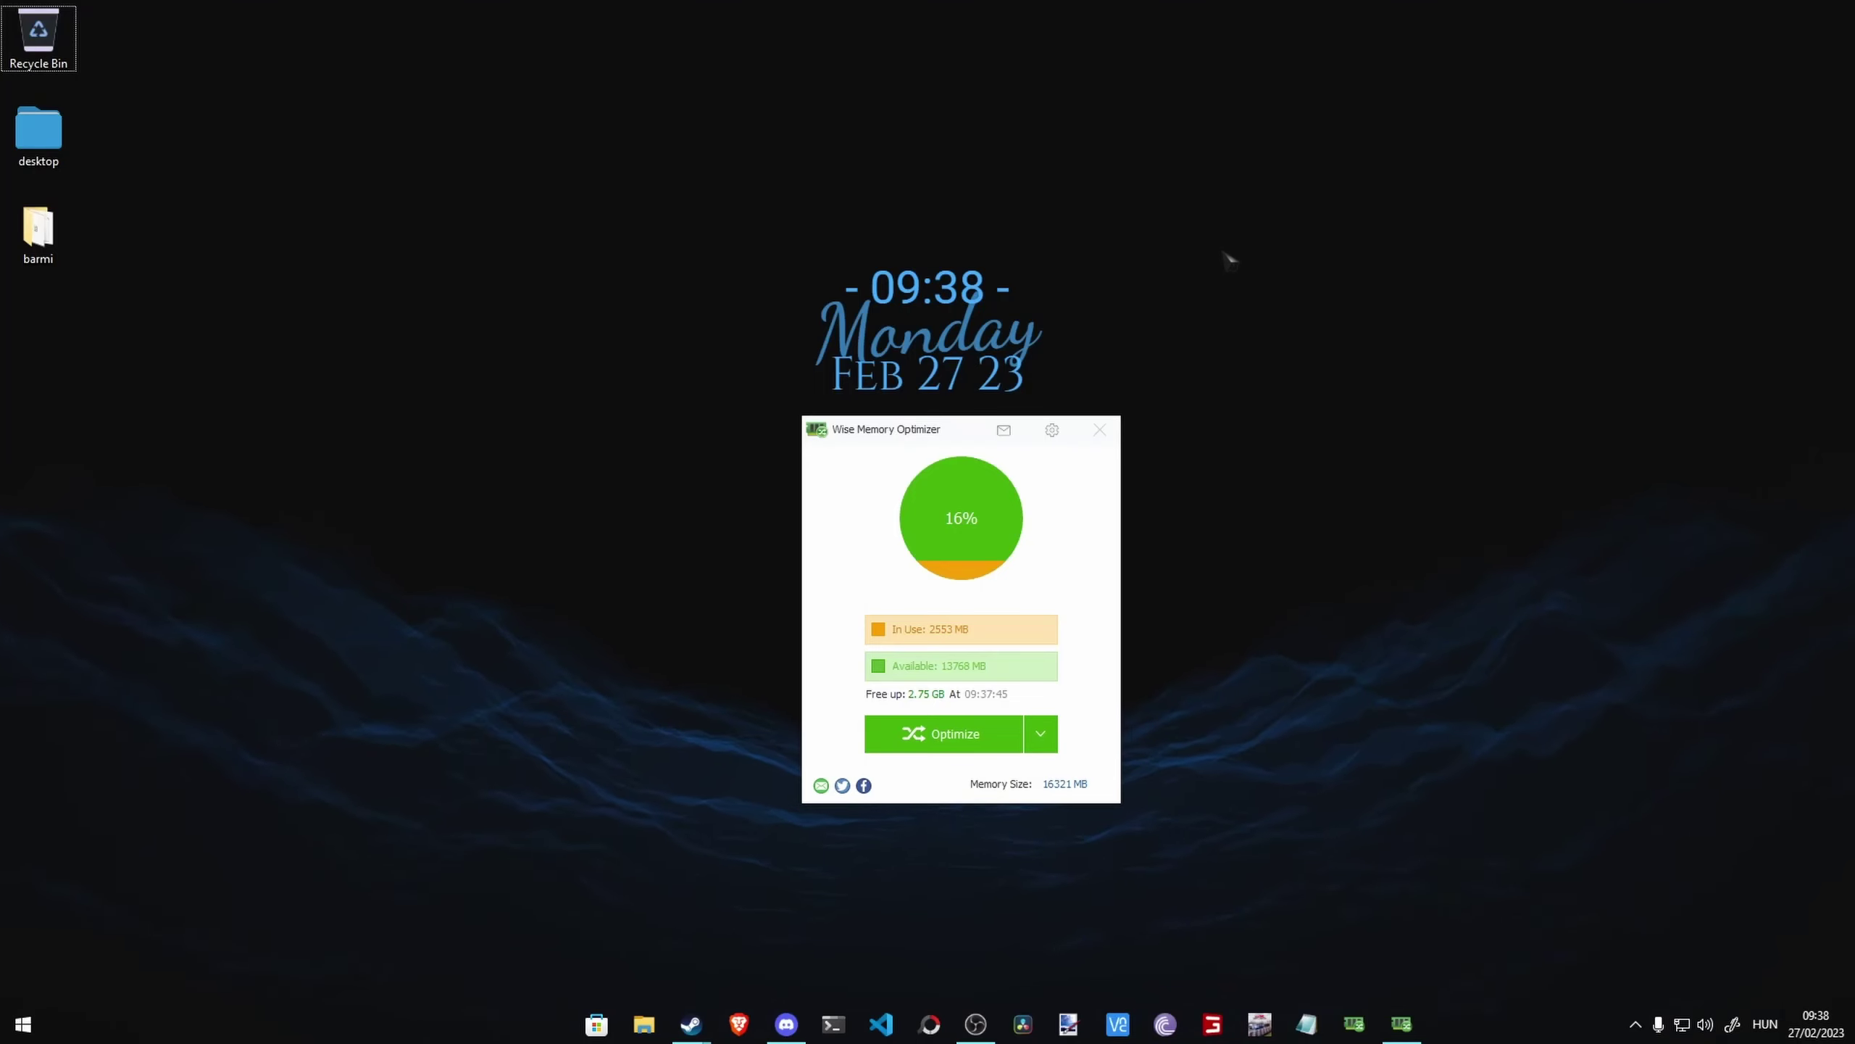
{"action": "right_click", "coordinate": [1278, 235]}
{"action": "key", "text": "Escape"}
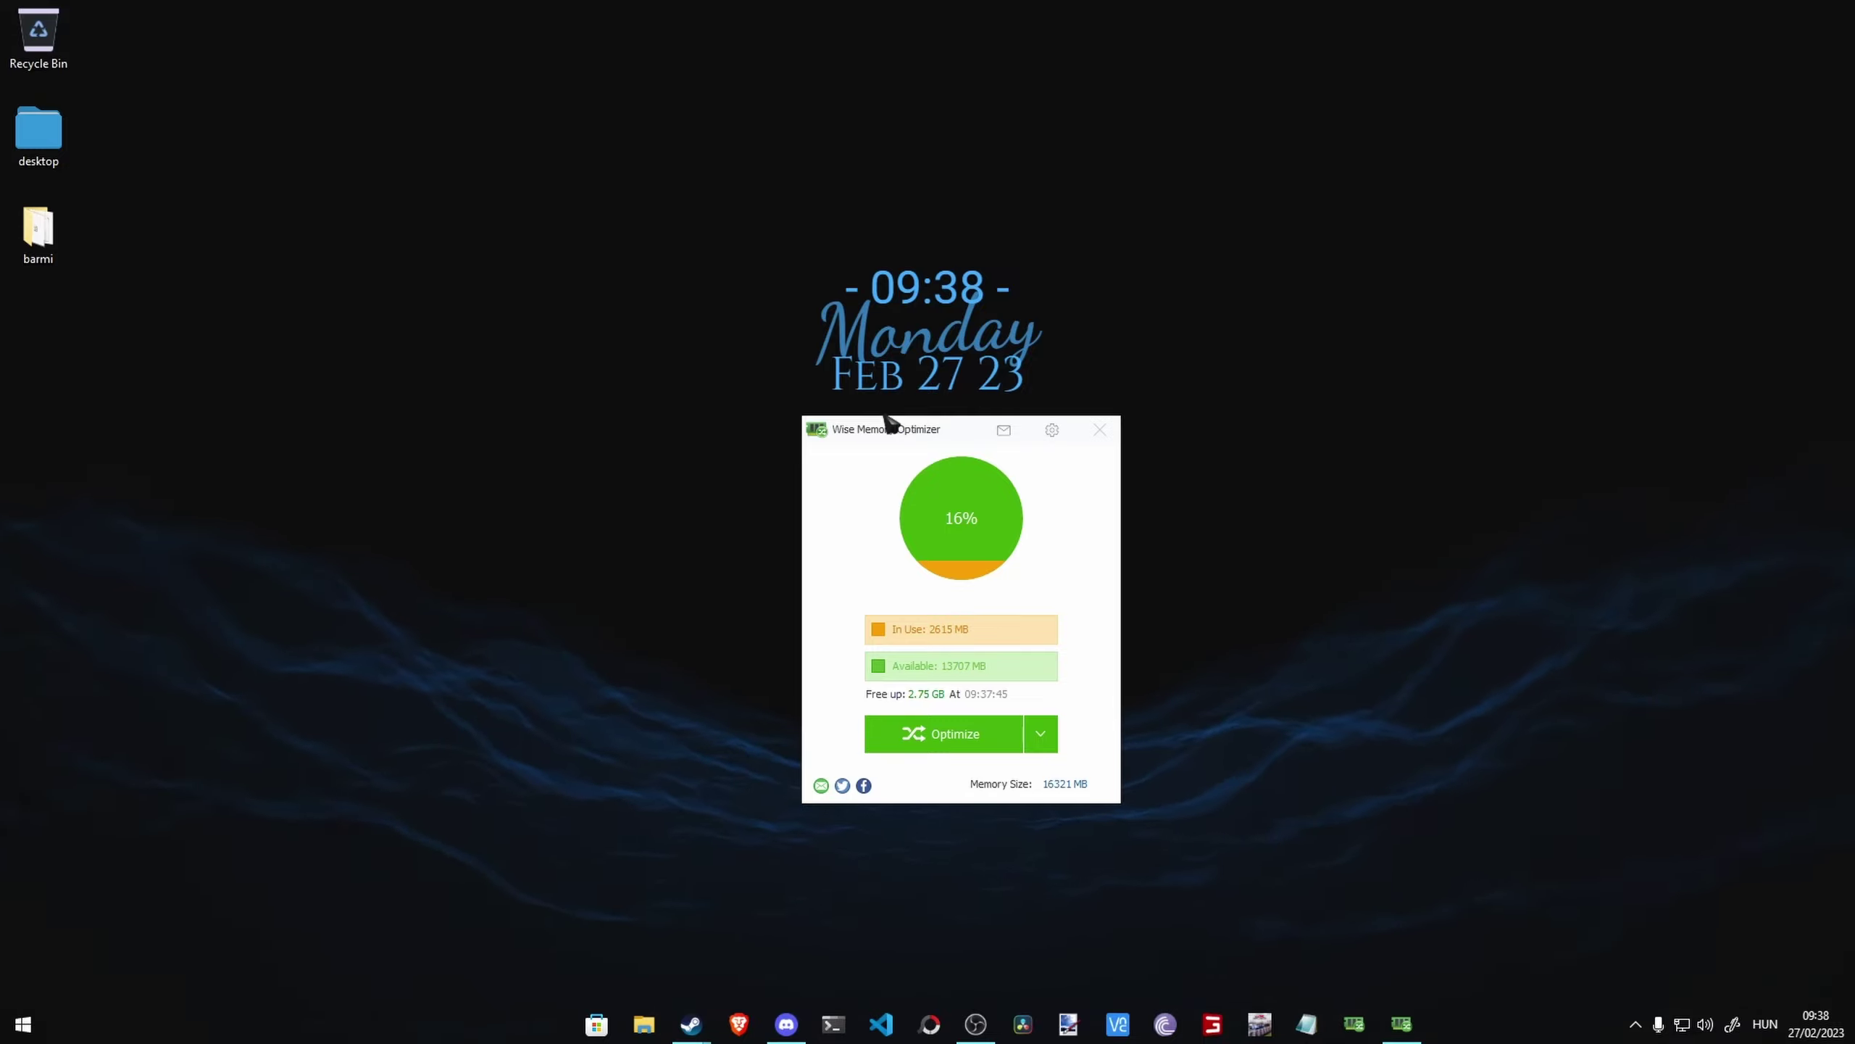
{"action": "left_click_drag", "start_coordinate": [605, 256], "coordinate": [634, 310]}
{"action": "left_click_drag", "start_coordinate": [471, 141], "coordinate": [1373, 1006]}
{"action": "left_click_drag", "start_coordinate": [1383, 871], "coordinate": [658, 292]}
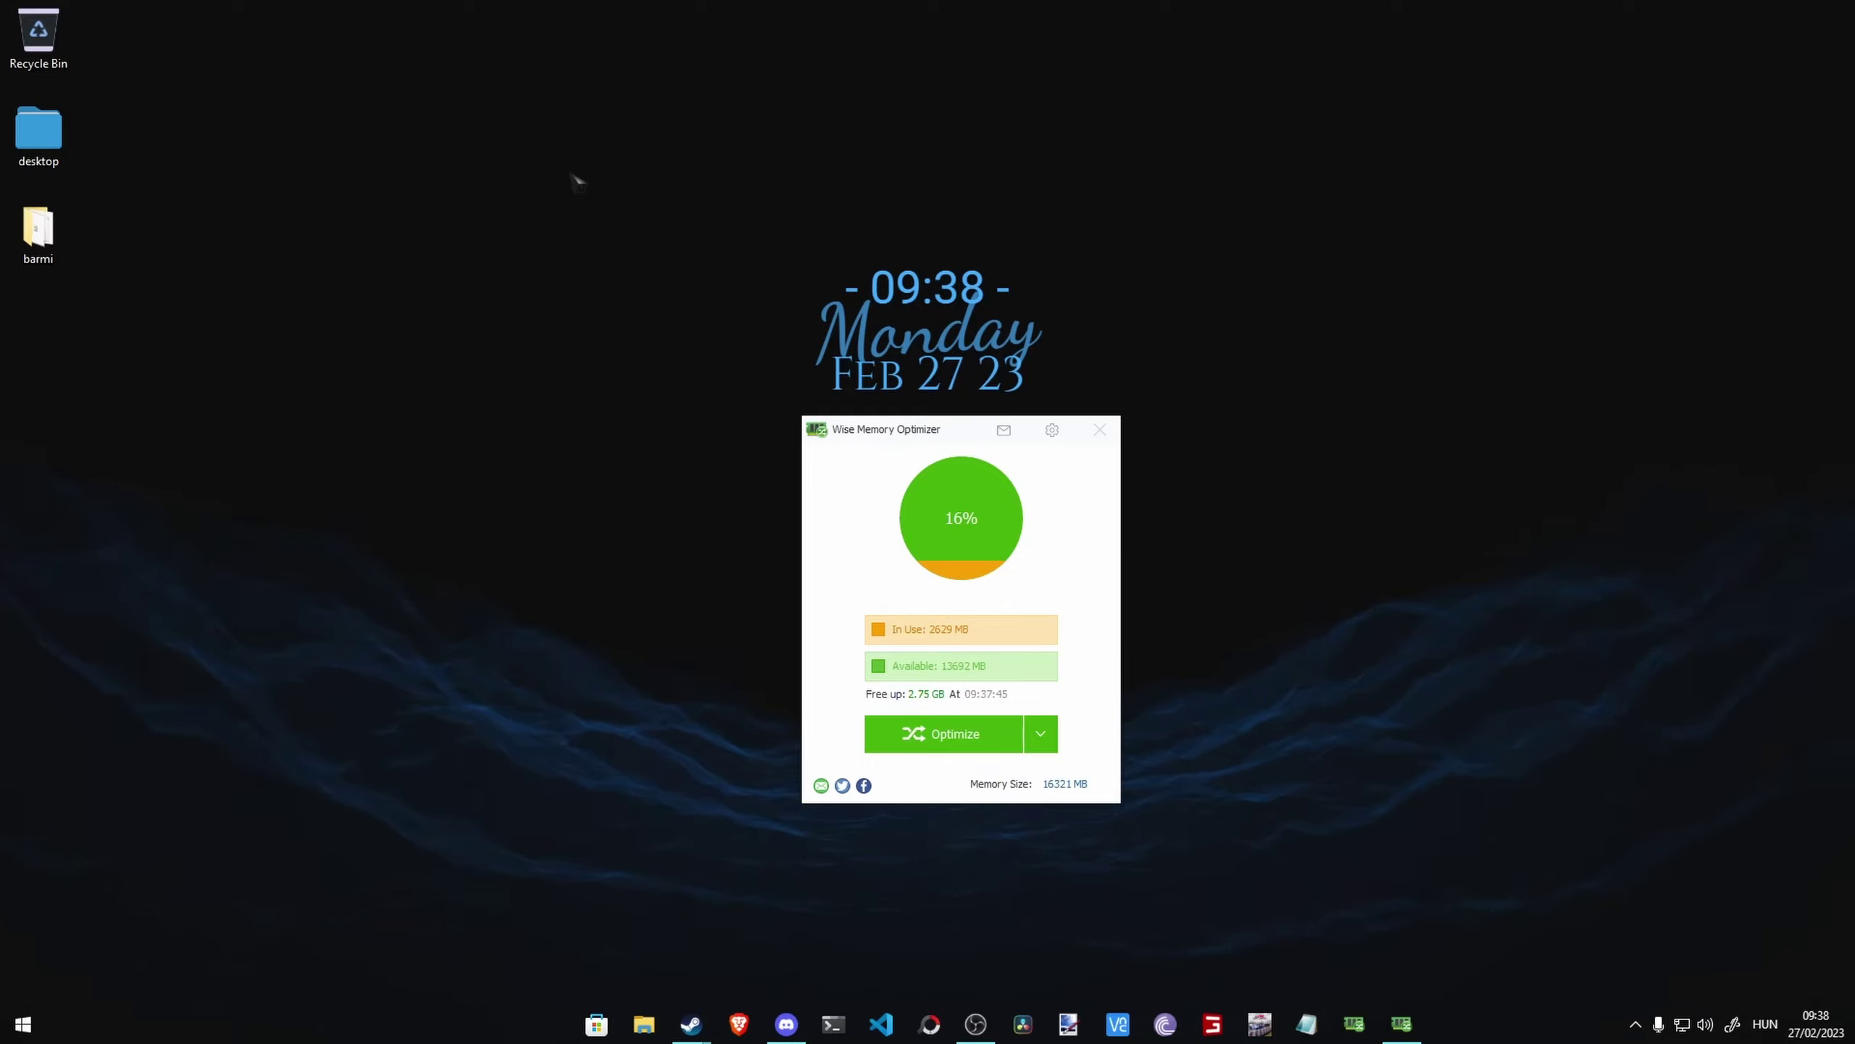
Step: Close Wise Memory Optimizer, check the tray icons, and bring up AMD Software with Alt+R
{"action": "left_click", "coordinate": [1101, 433]}
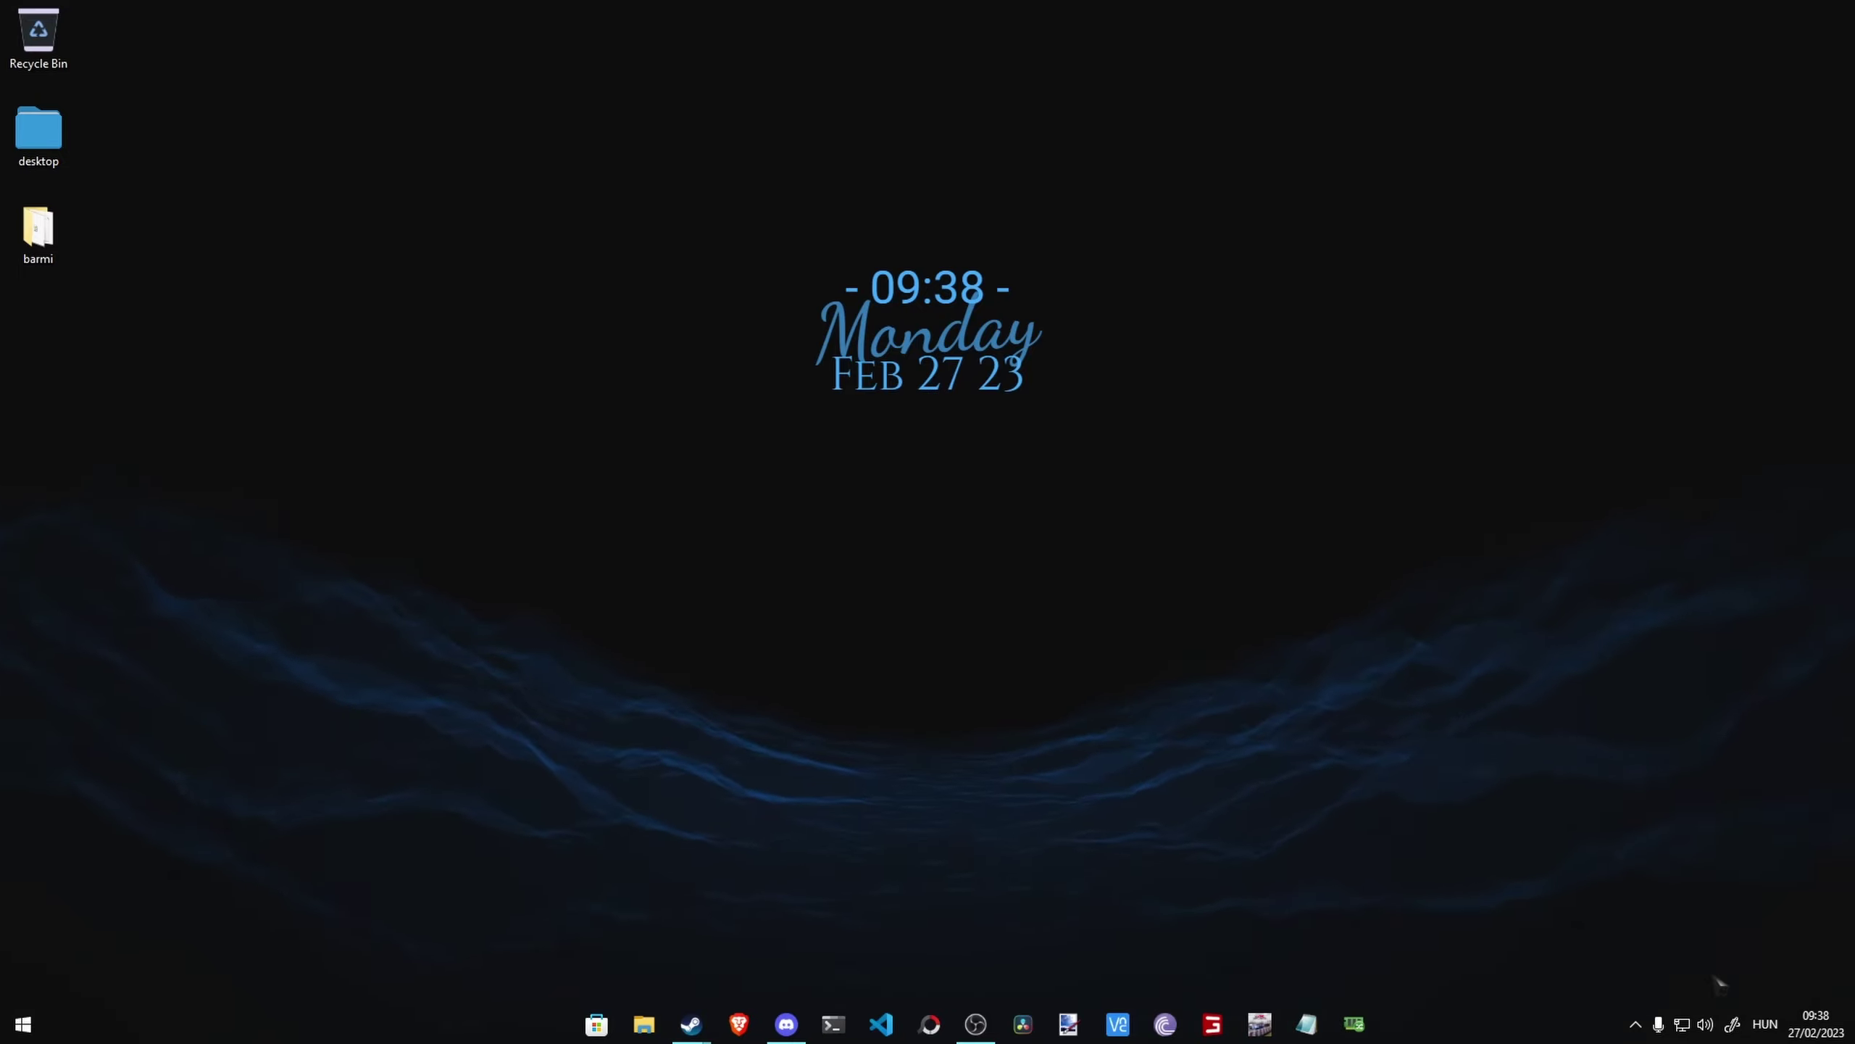
{"action": "left_click", "coordinate": [1645, 1029]}
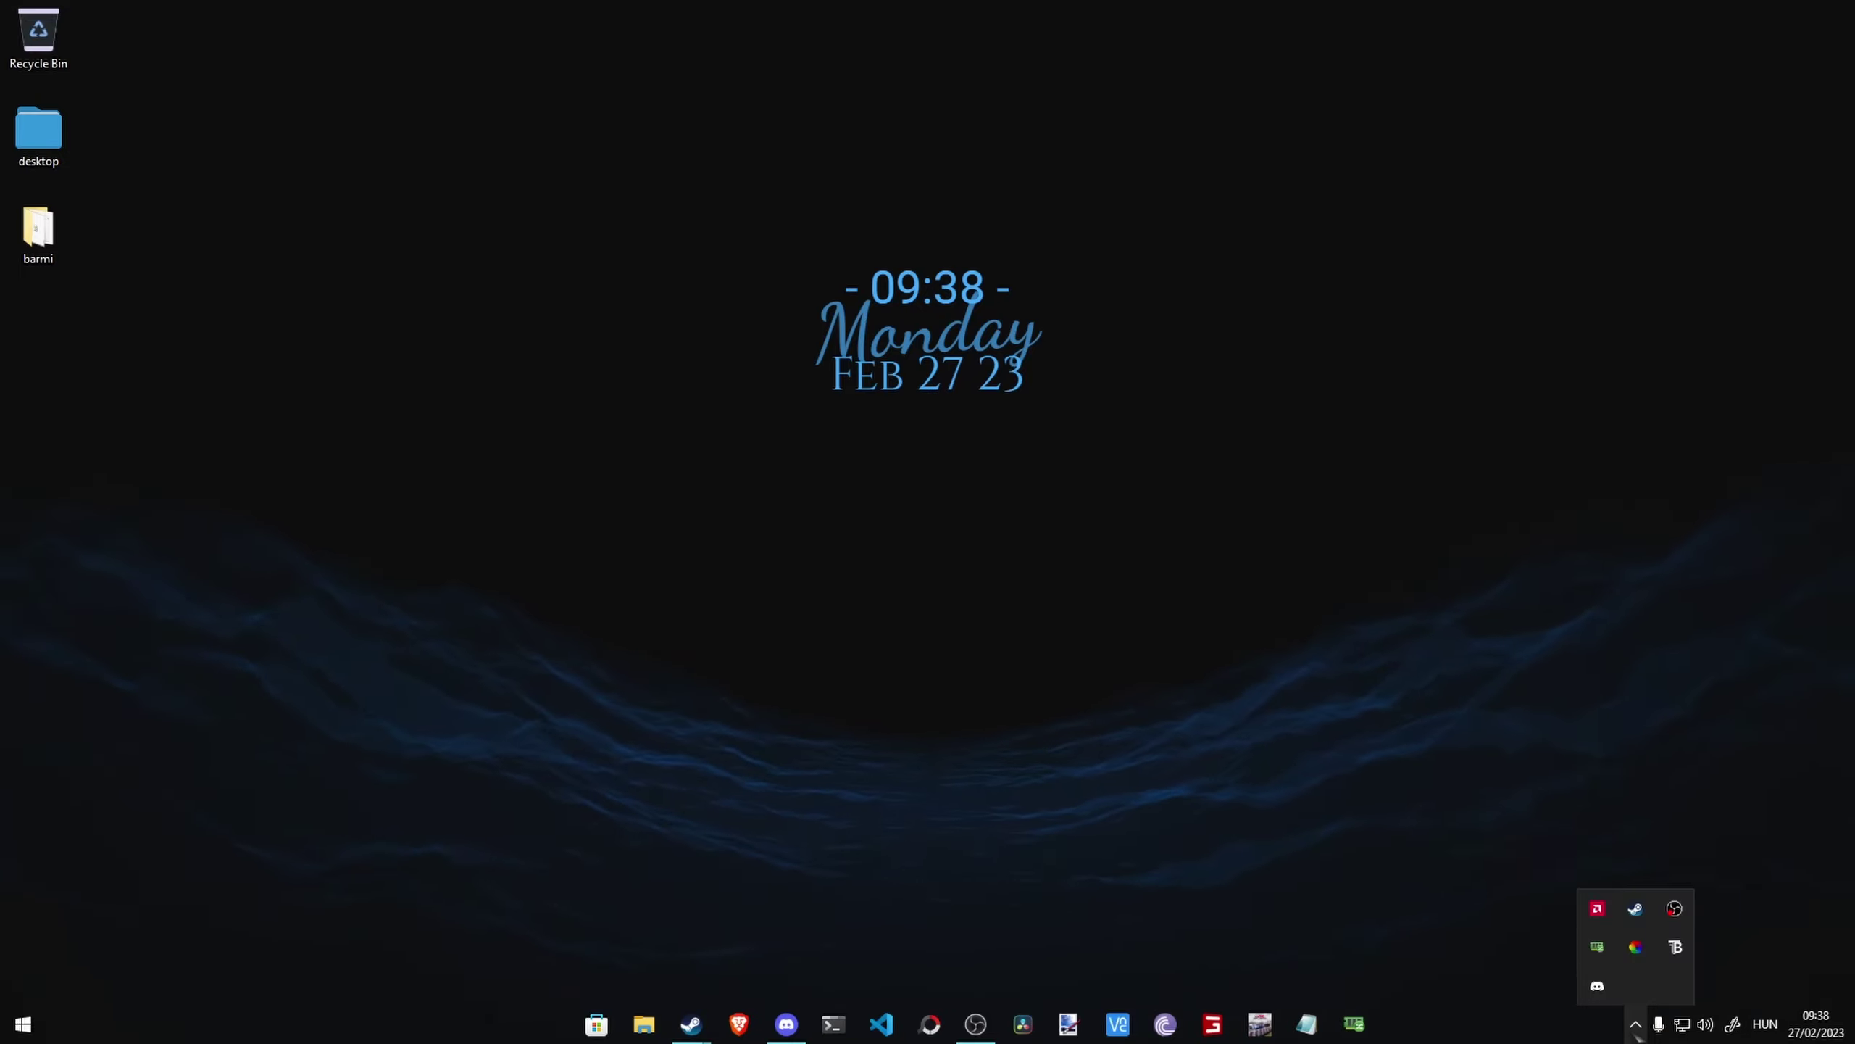
{"action": "left_click", "coordinate": [1637, 1027]}
{"action": "left_click", "coordinate": [1640, 1035]}
{"action": "left_click", "coordinate": [1585, 630]}
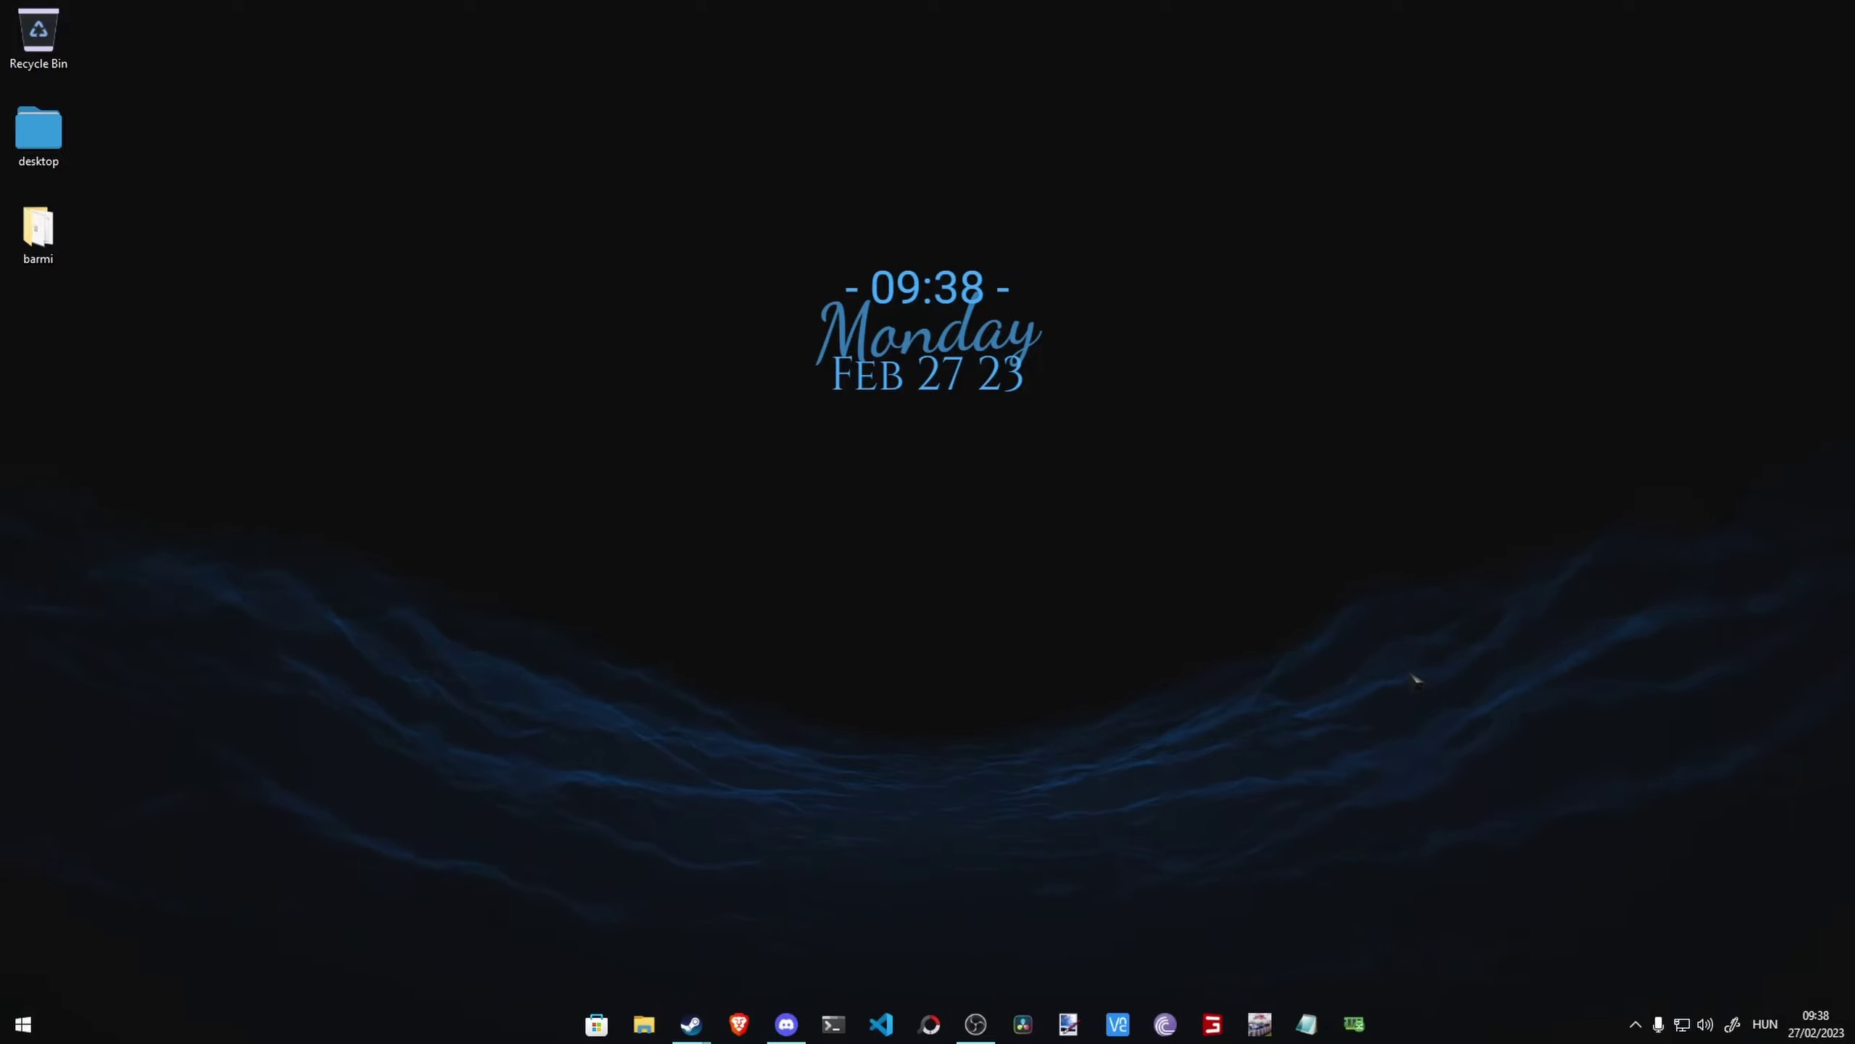
{"action": "left_click", "coordinate": [1638, 1030]}
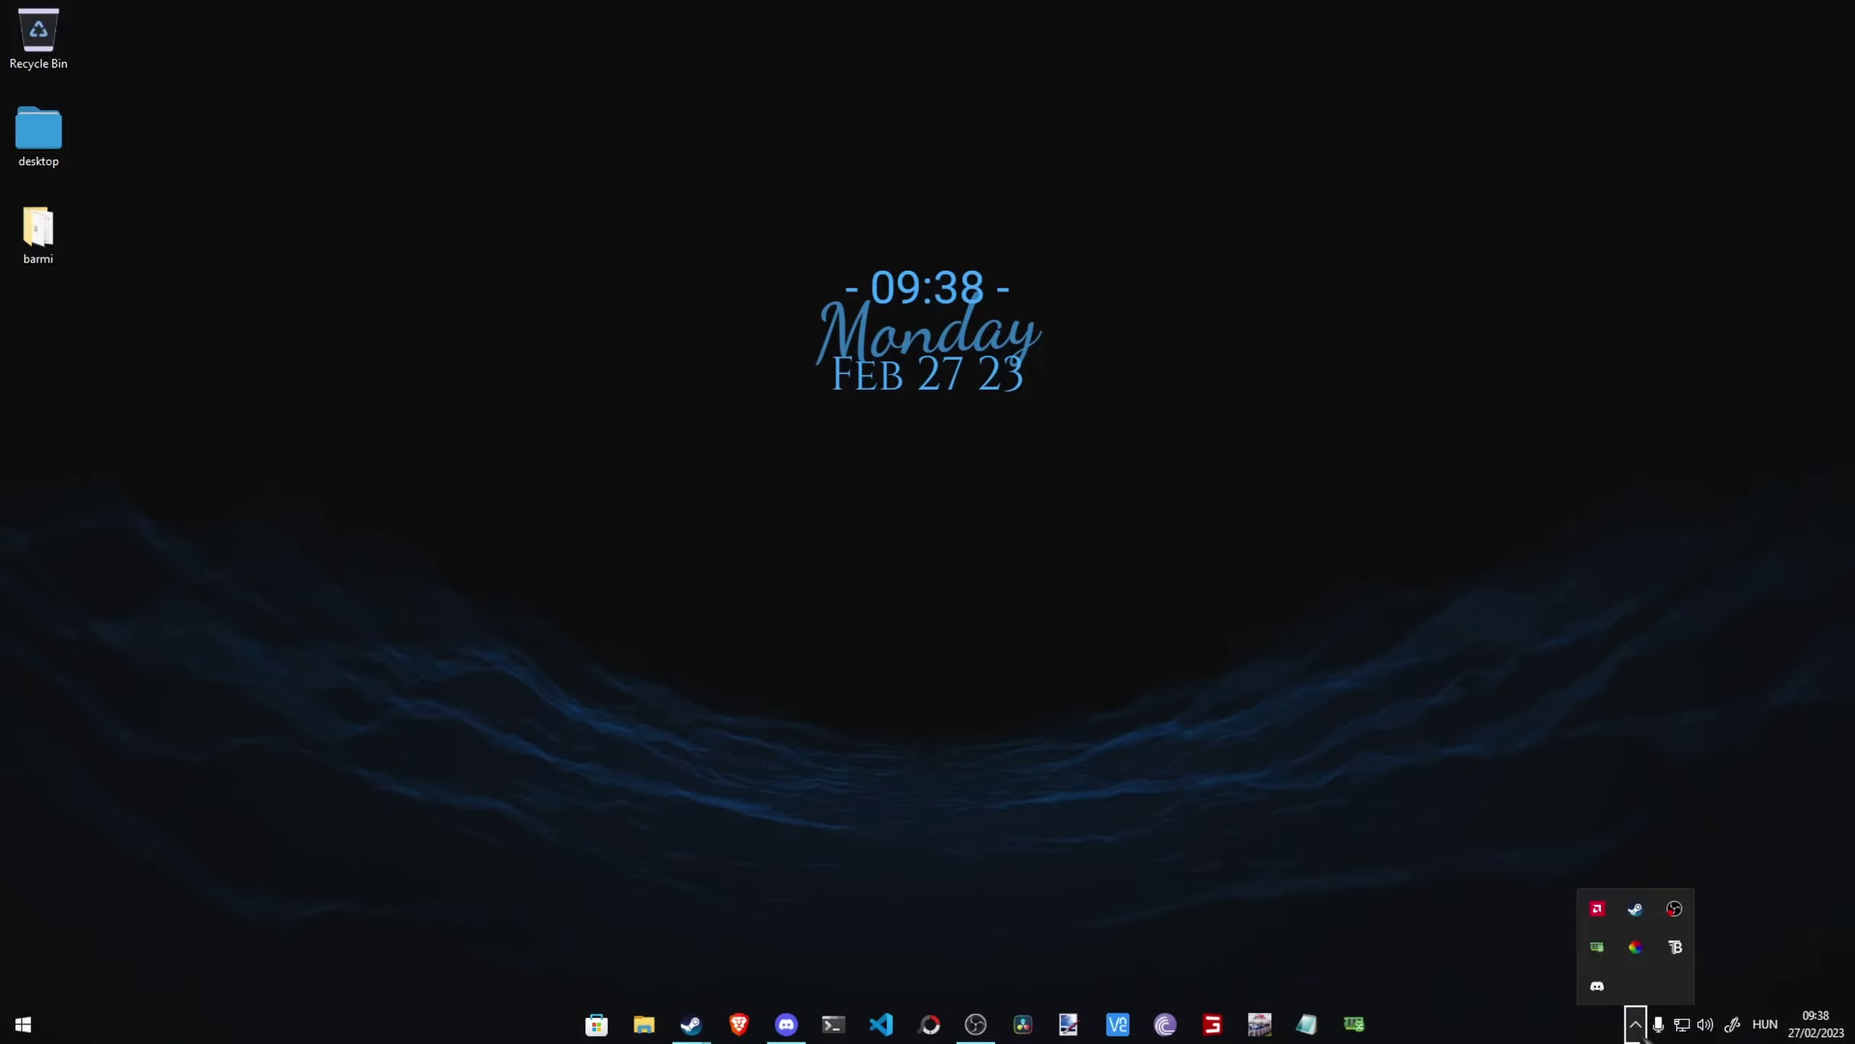
{"action": "left_click", "coordinate": [1592, 643]}
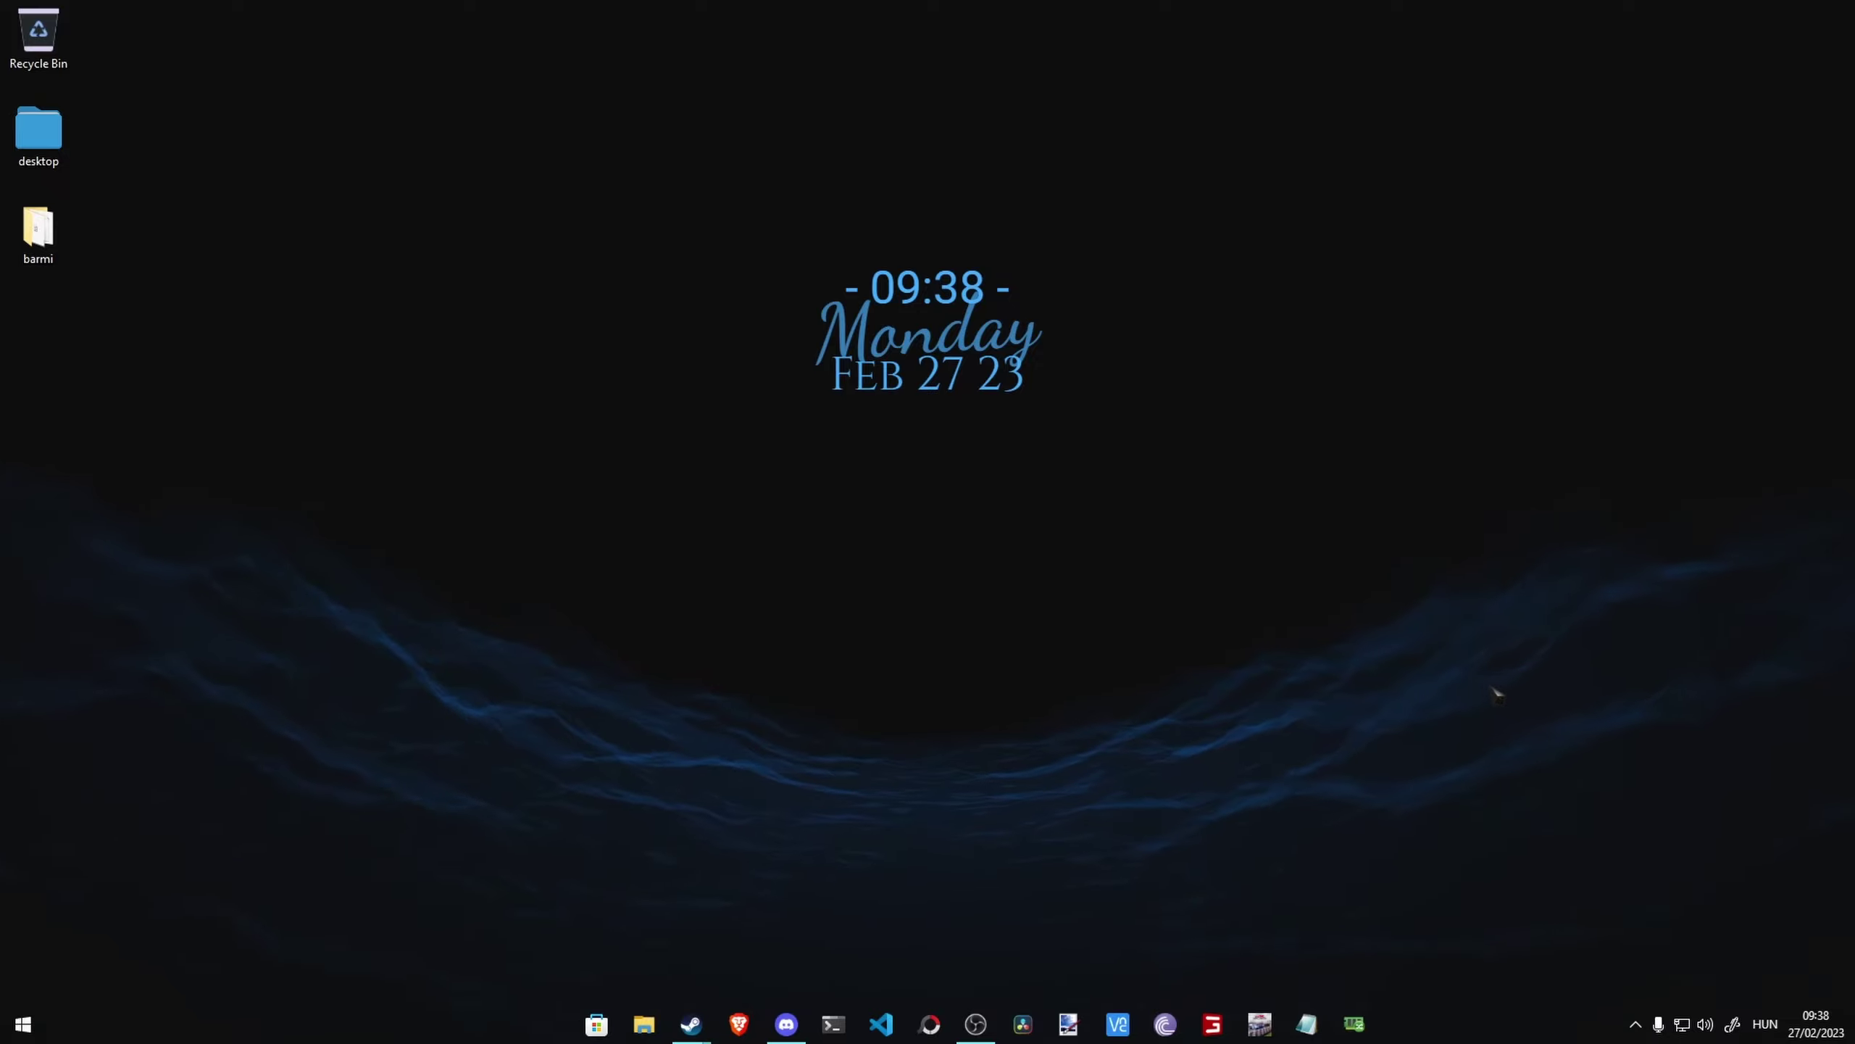
{"action": "left_click", "coordinate": [1636, 1024]}
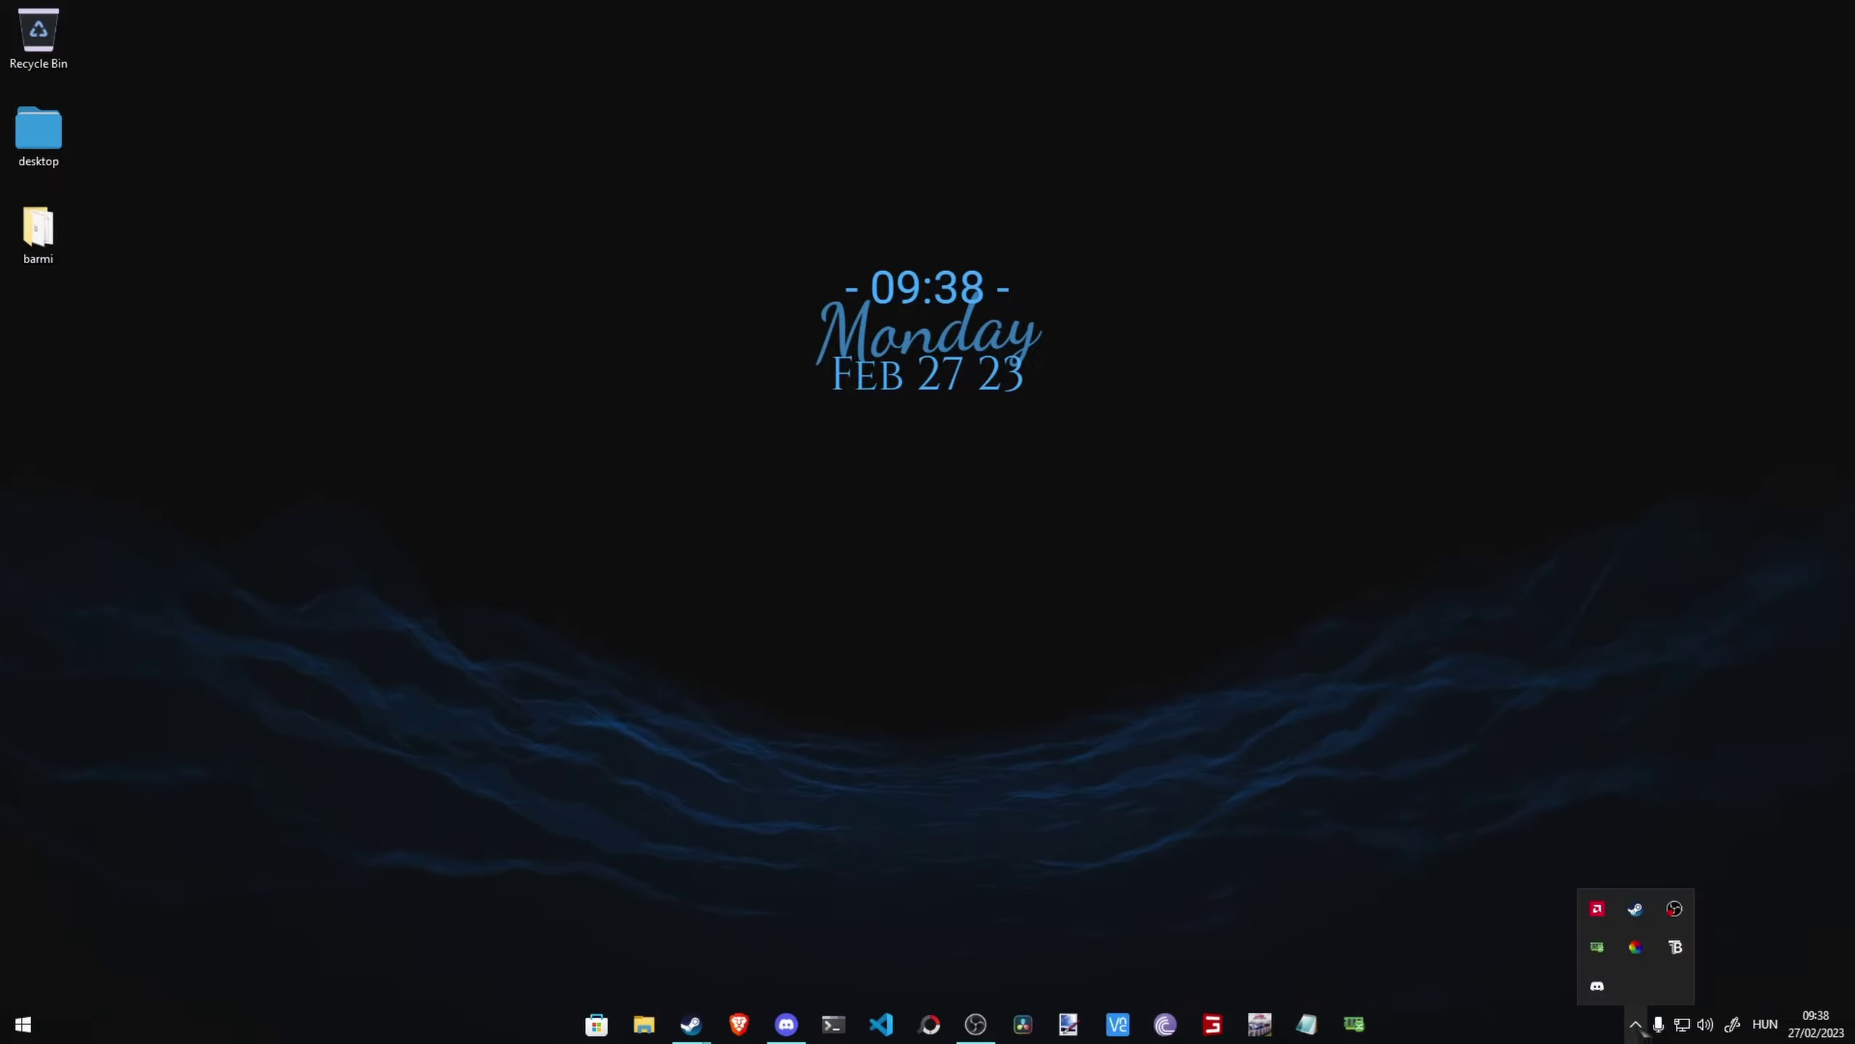
{"action": "left_click", "coordinate": [1596, 945]}
{"action": "left_click", "coordinate": [1420, 671]}
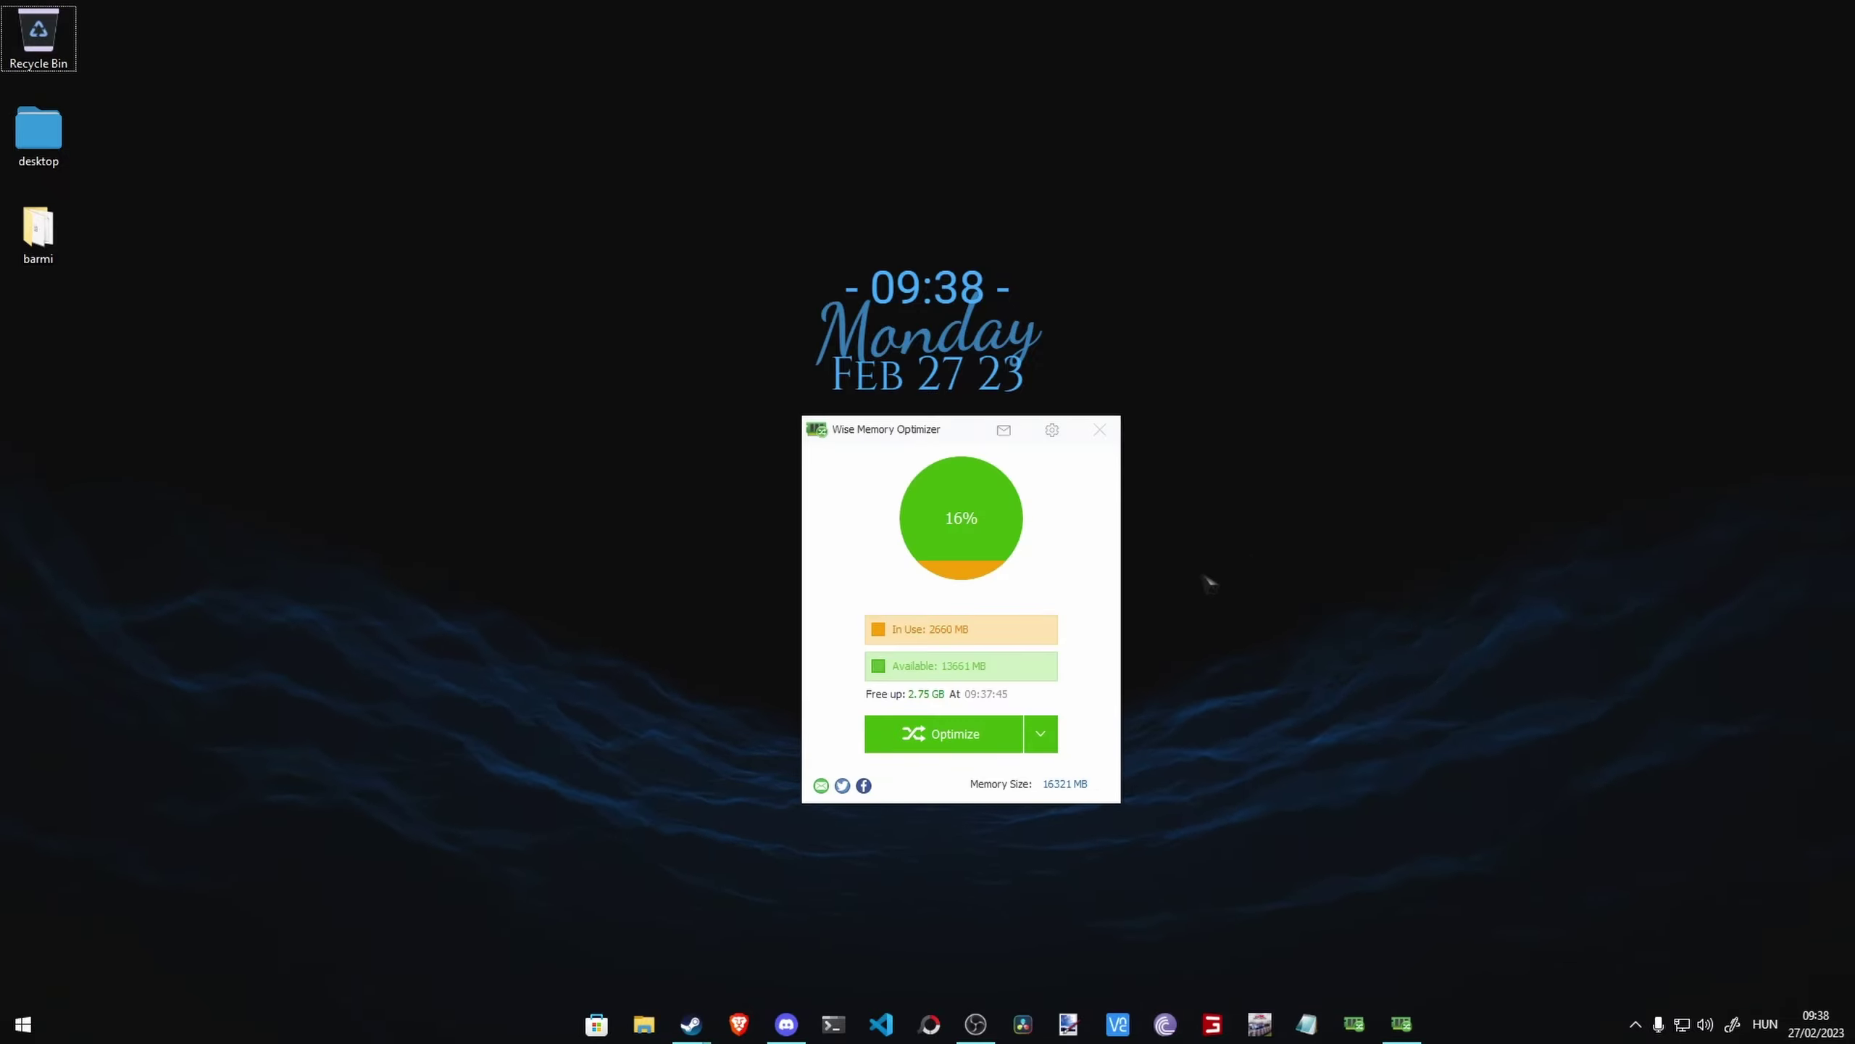
{"action": "key", "text": "alt+r"}
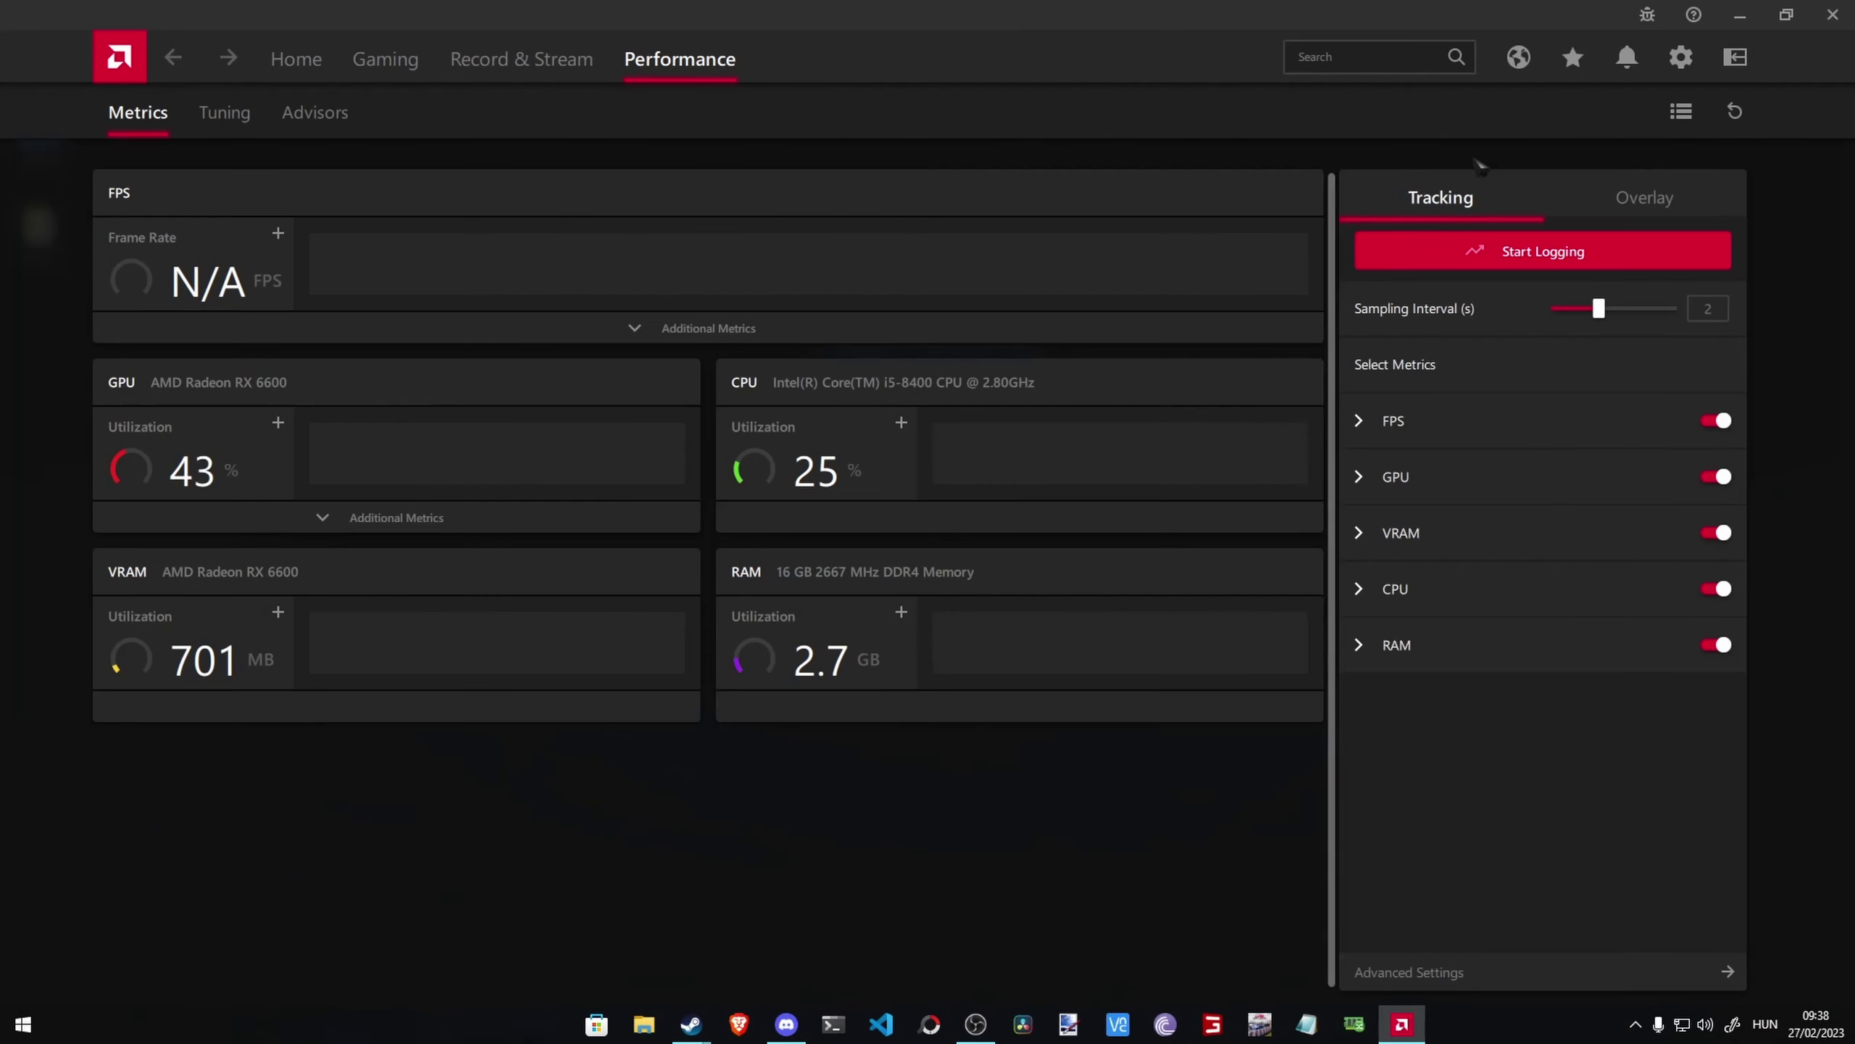
Step: Open the RX 6600's GPU tuning settings and confirm Resizable BAR is Disabled
{"action": "left_click", "coordinate": [1644, 197]}
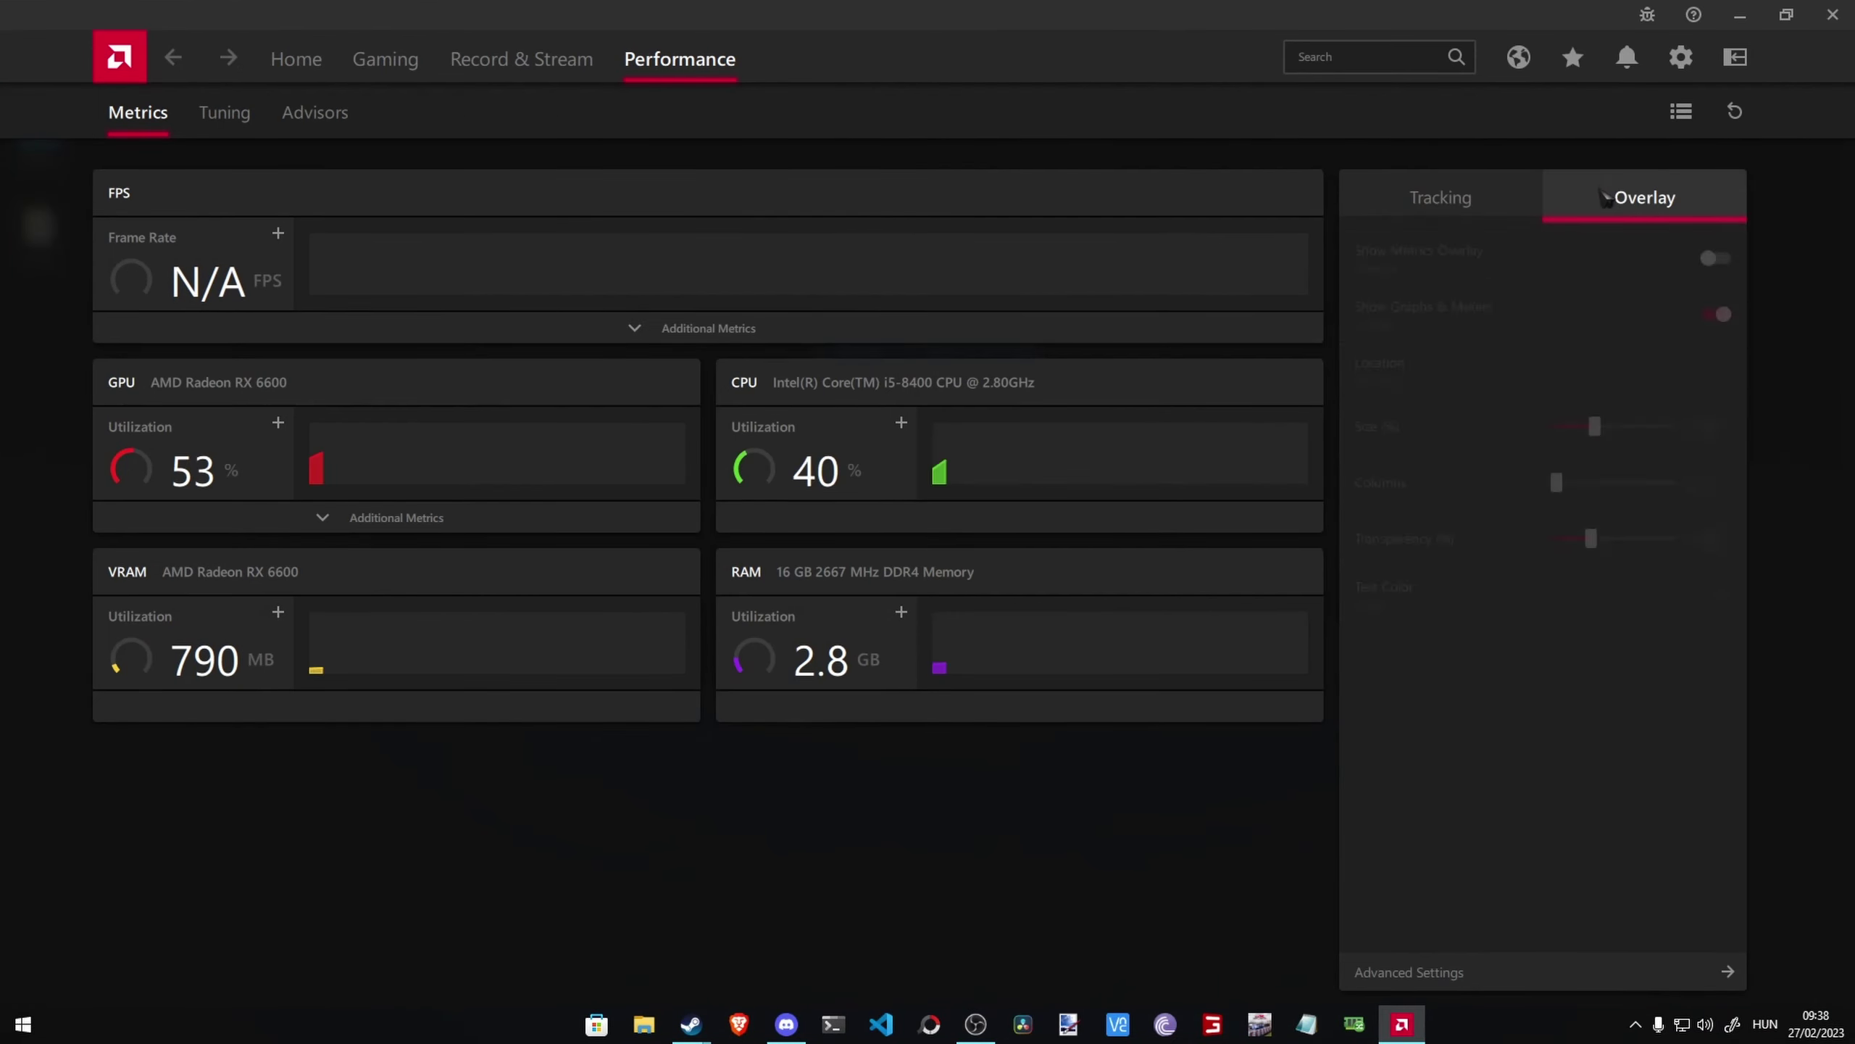
{"action": "left_click", "coordinate": [224, 112]}
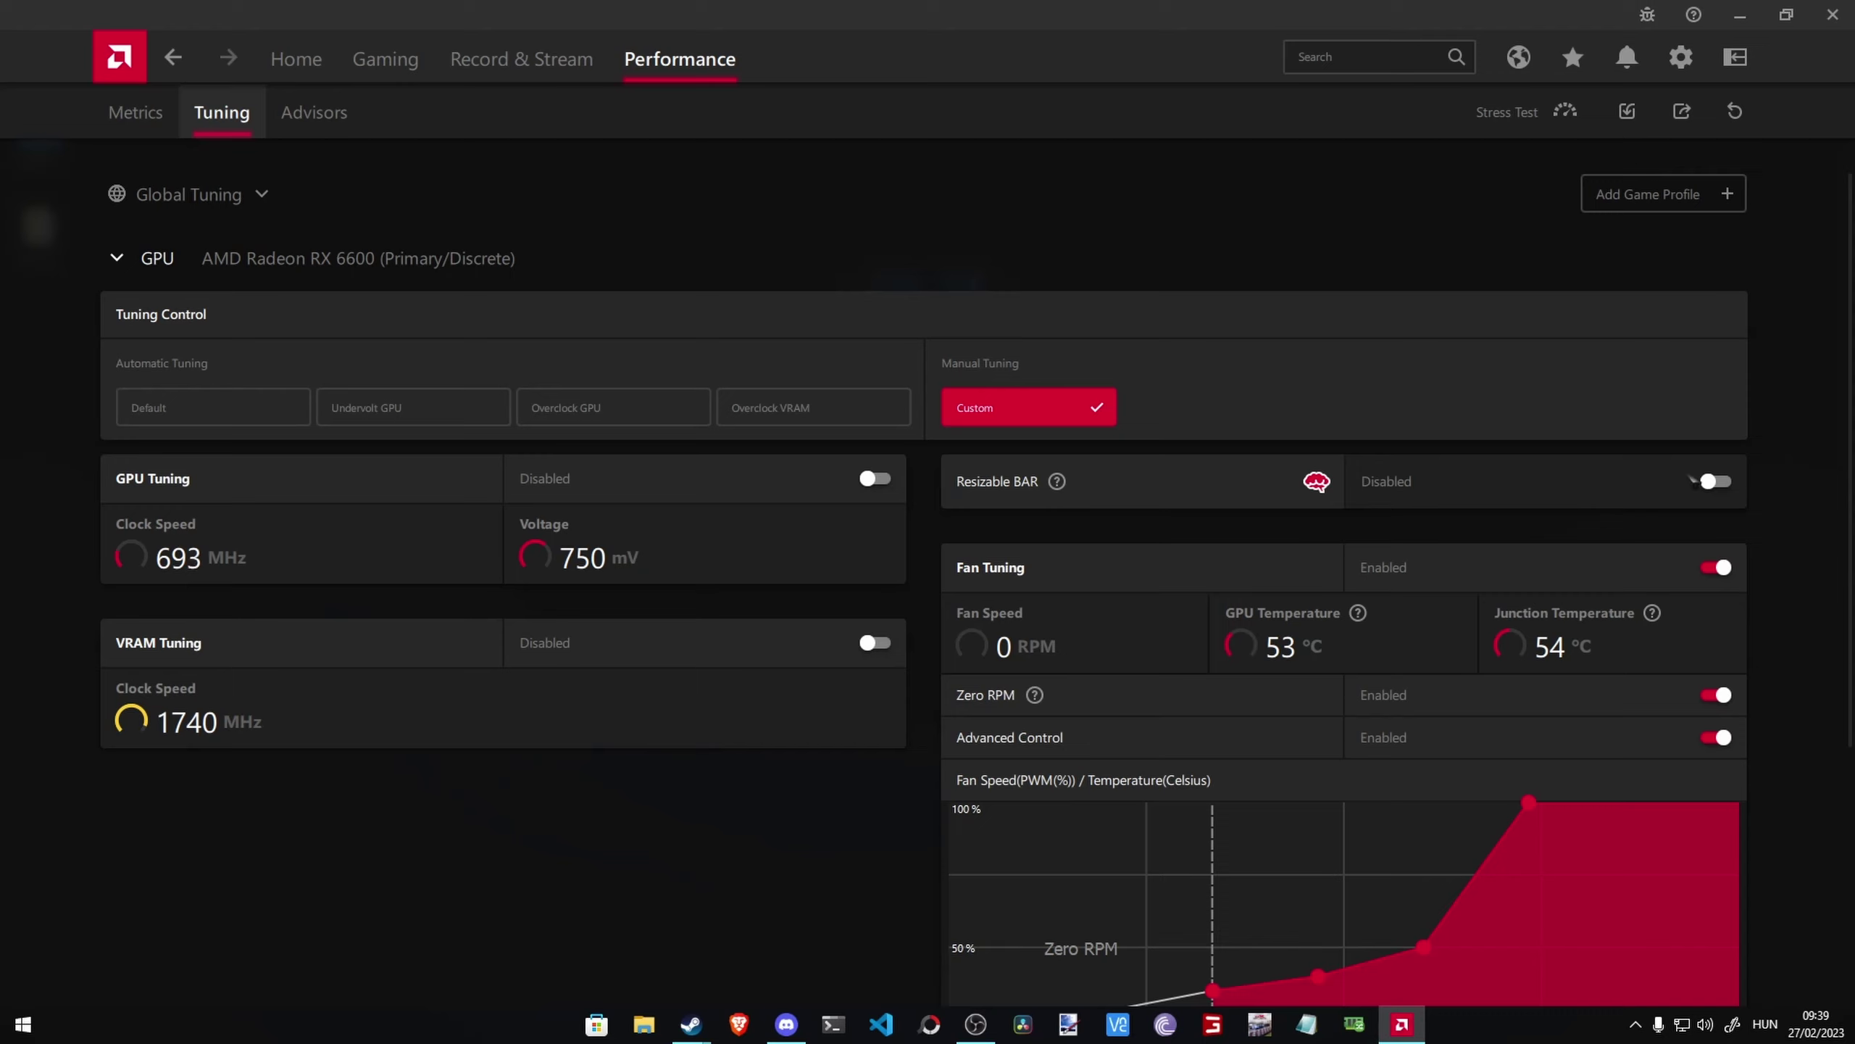
{"action": "mouse_move", "coordinate": [1059, 486]}
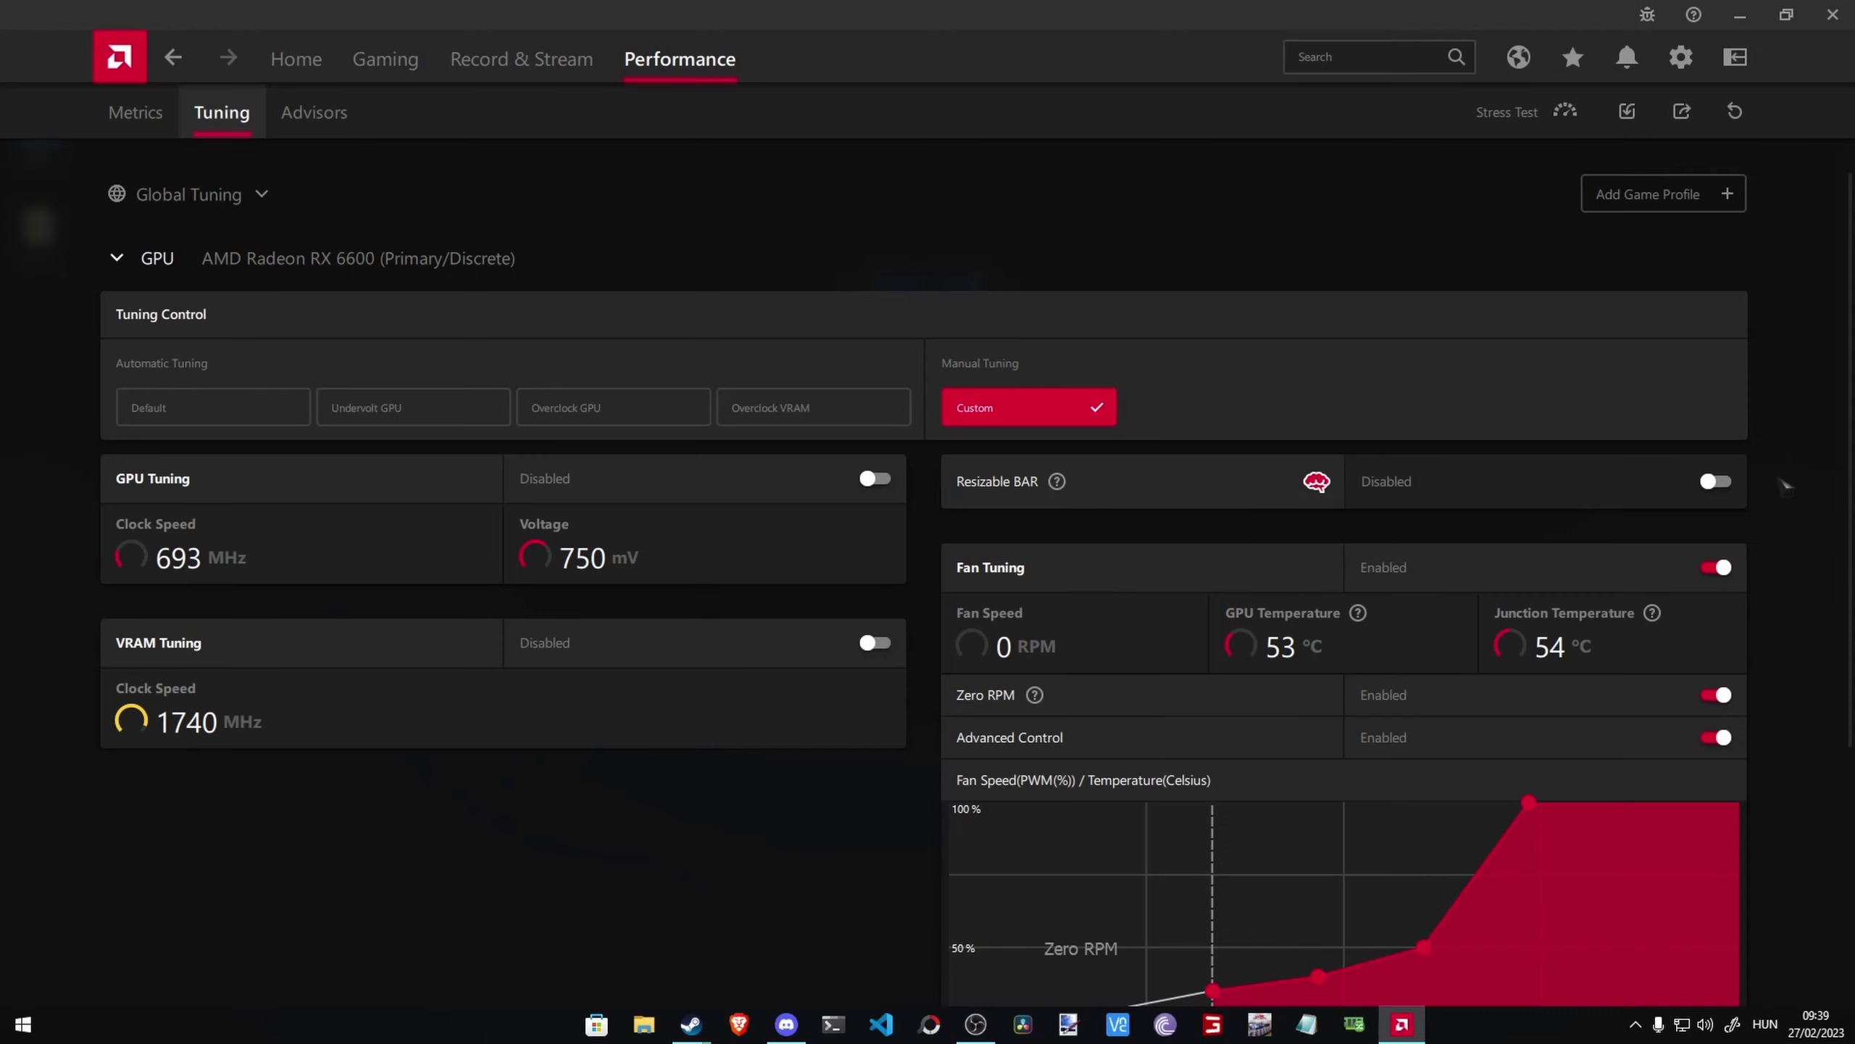